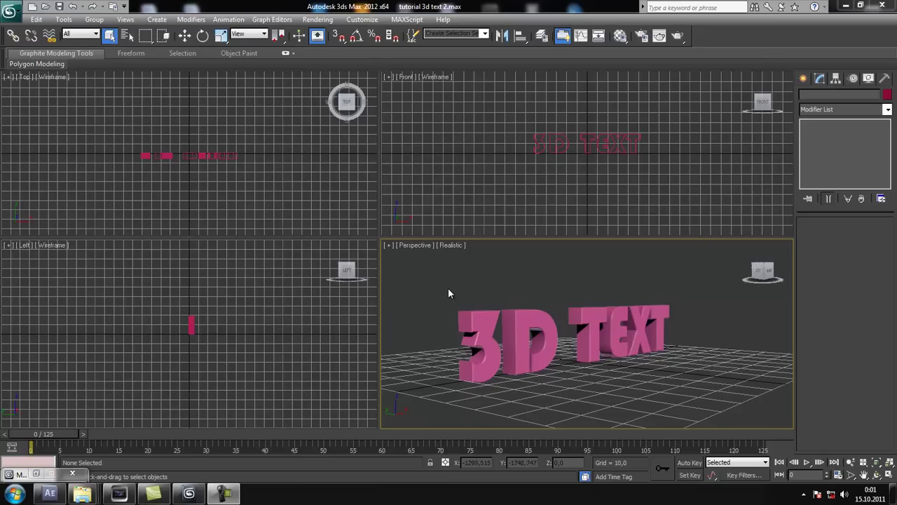
Change the 3D TEXT object's colour from pink to dark blue and render a test image.
click(480, 323)
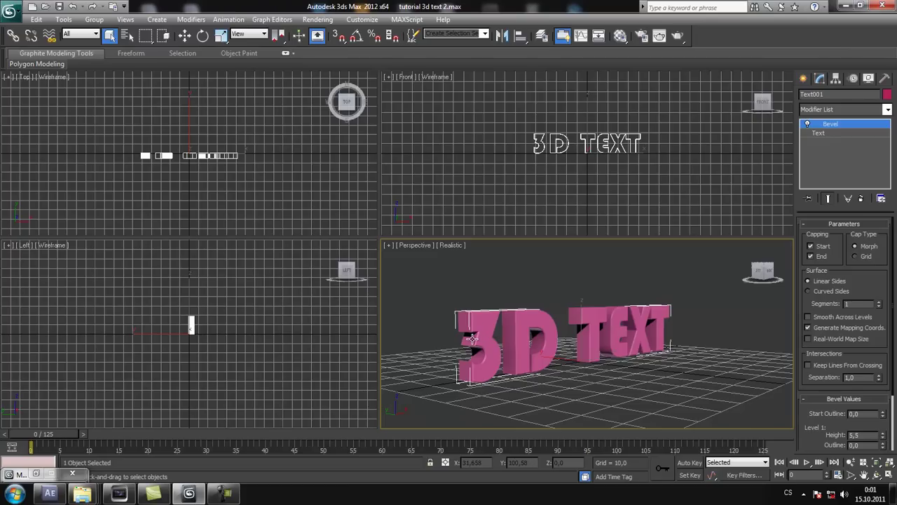
click(887, 94)
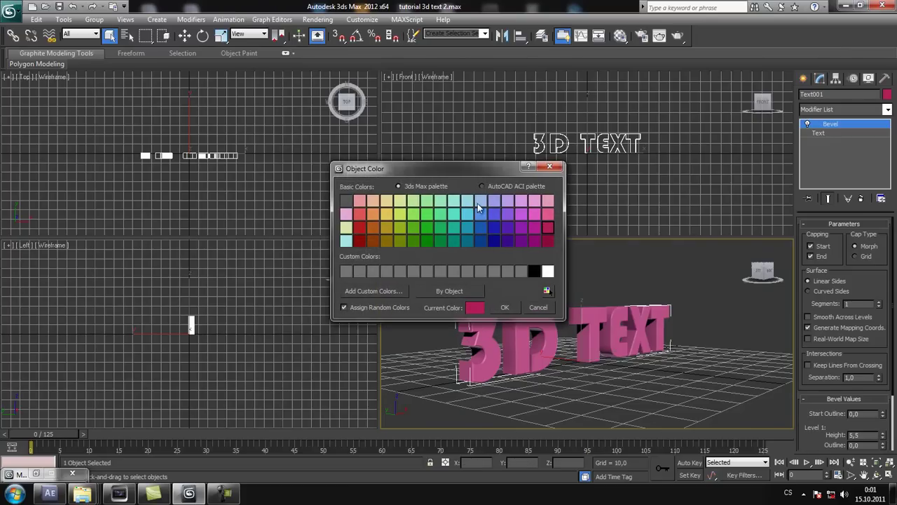
click(461, 228)
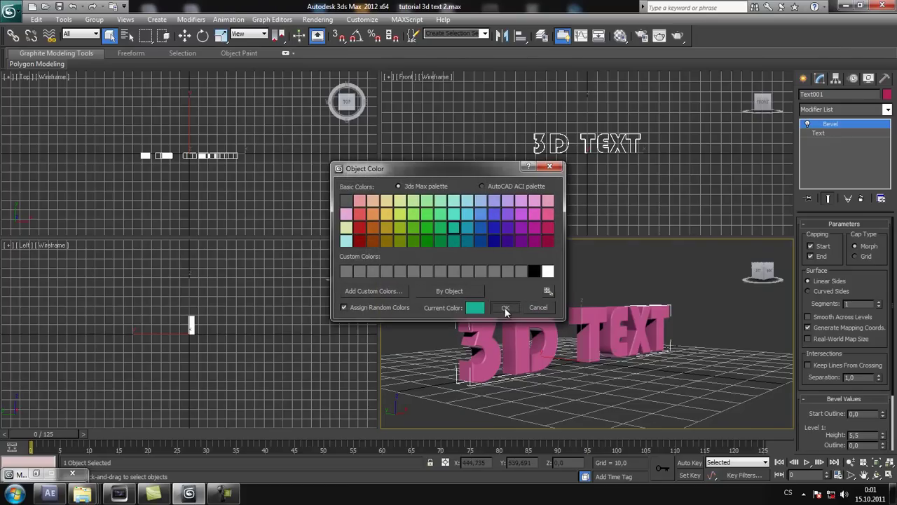
click(504, 307)
click(887, 94)
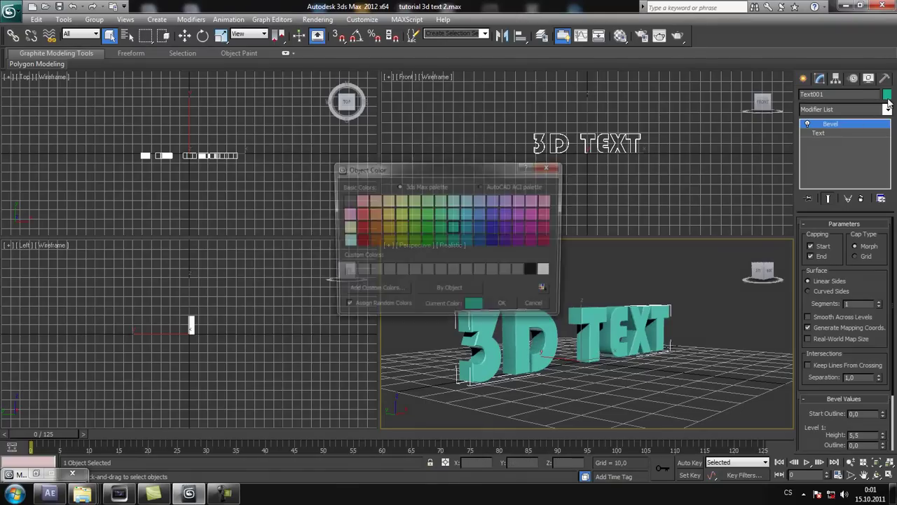
click(493, 228)
click(505, 307)
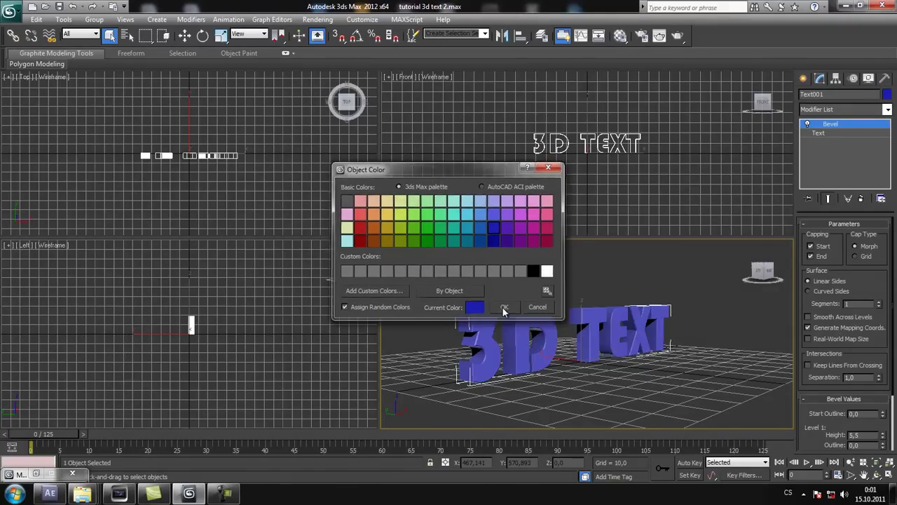
key(shift+q)
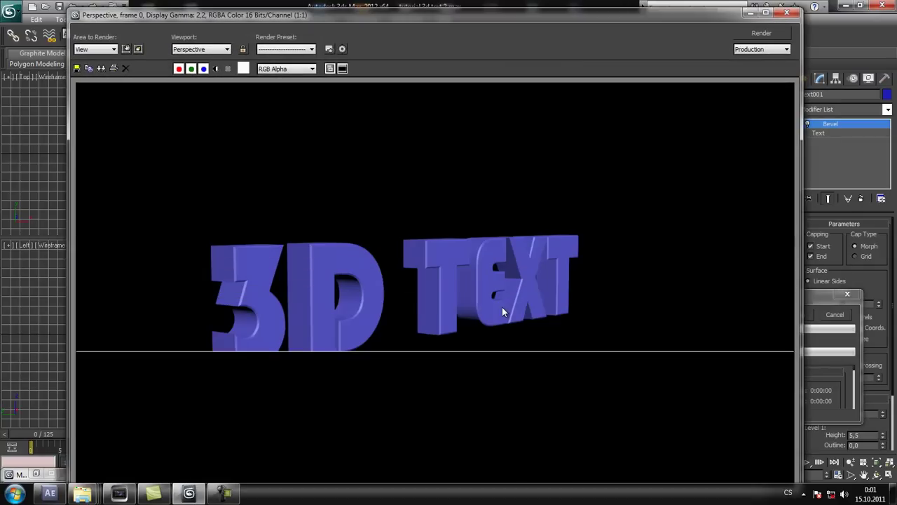
Close the Rendered Frame Window to return to the four viewports.
click(786, 13)
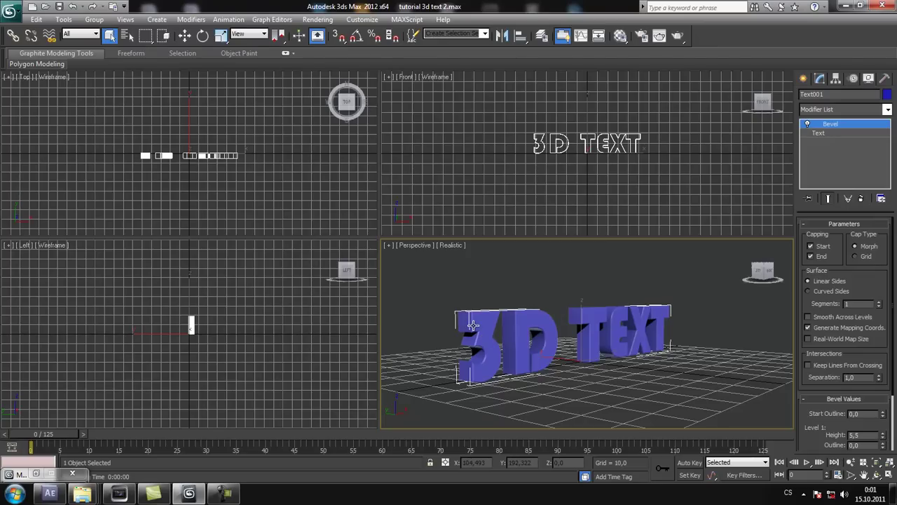
Open the Compact Material Editor, briefly try Slate mode, then return to Compact mode.
click(317, 20)
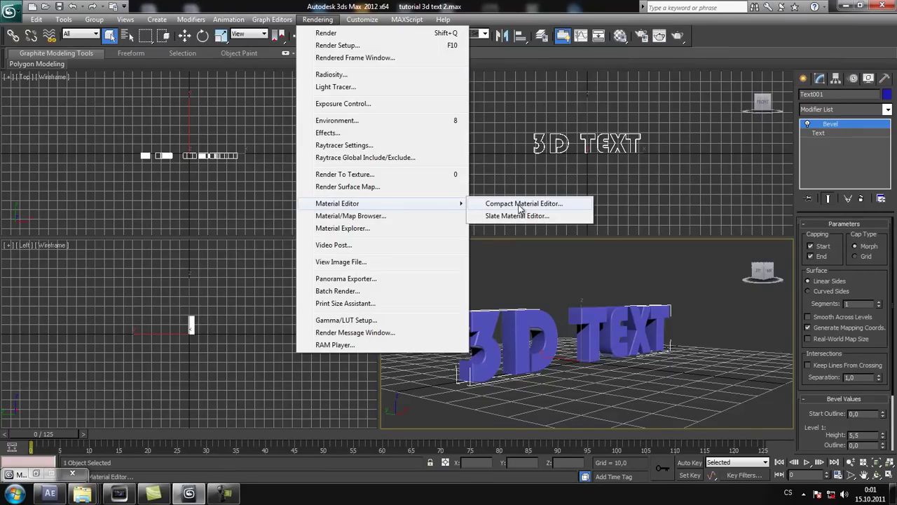
click(519, 204)
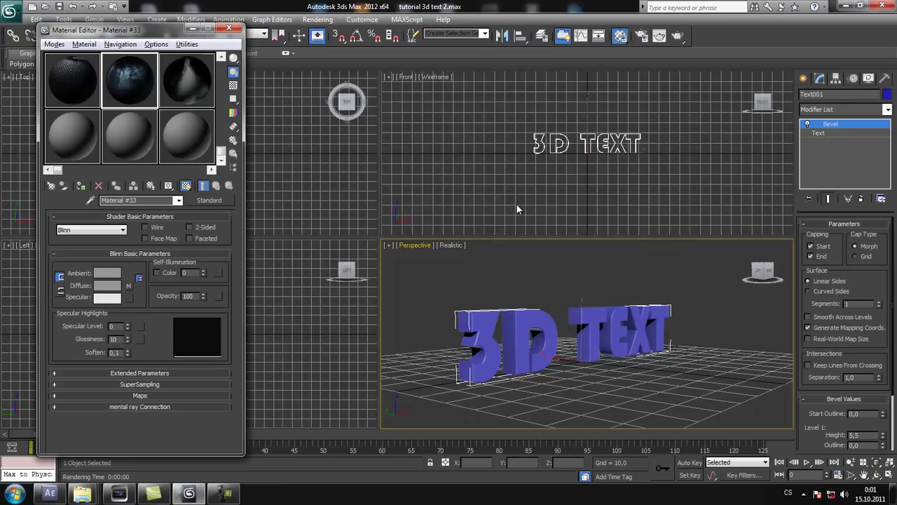
click(54, 44)
click(67, 75)
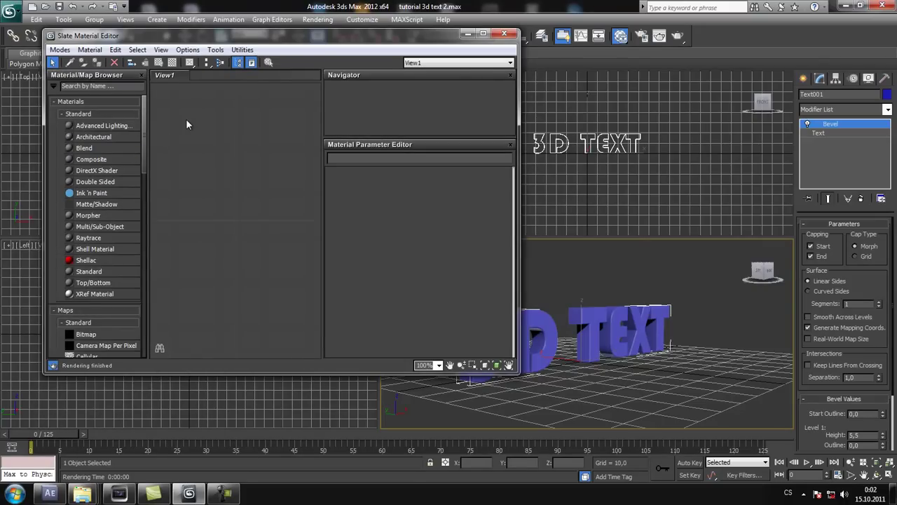
click(57, 51)
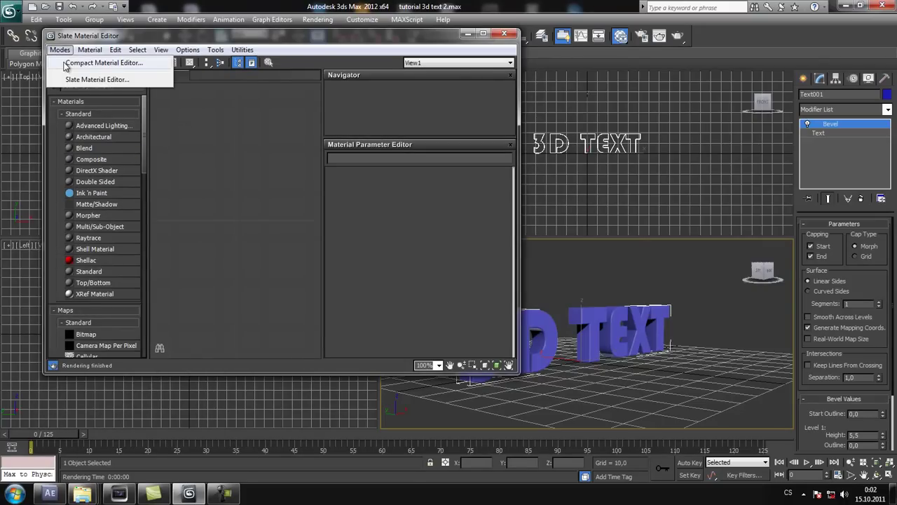
click(68, 64)
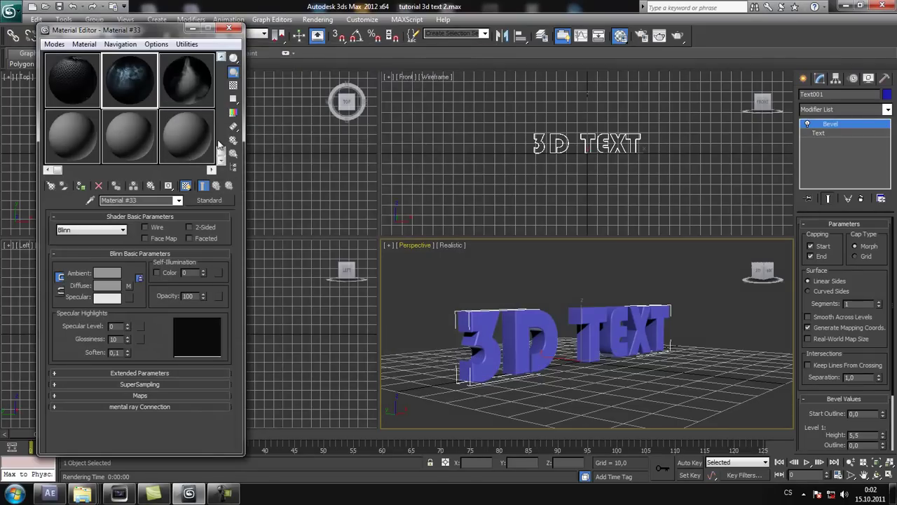
Inspect Material #27 and Material #34, then select the blank 20 - Default material.
mouse_move(220, 155)
mouse_down()
mouse_move(220, 78)
mouse_move(221, 150)
mouse_up()
drag(221, 147, 220, 107)
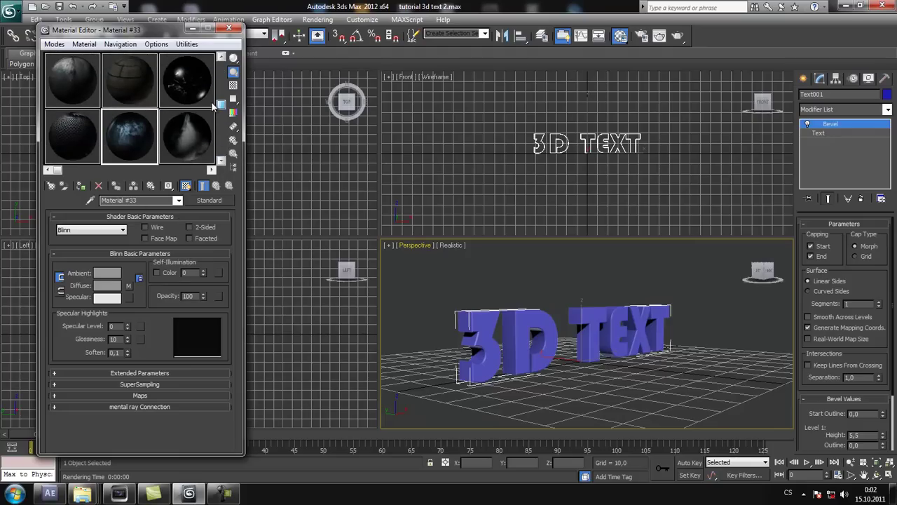
click(79, 84)
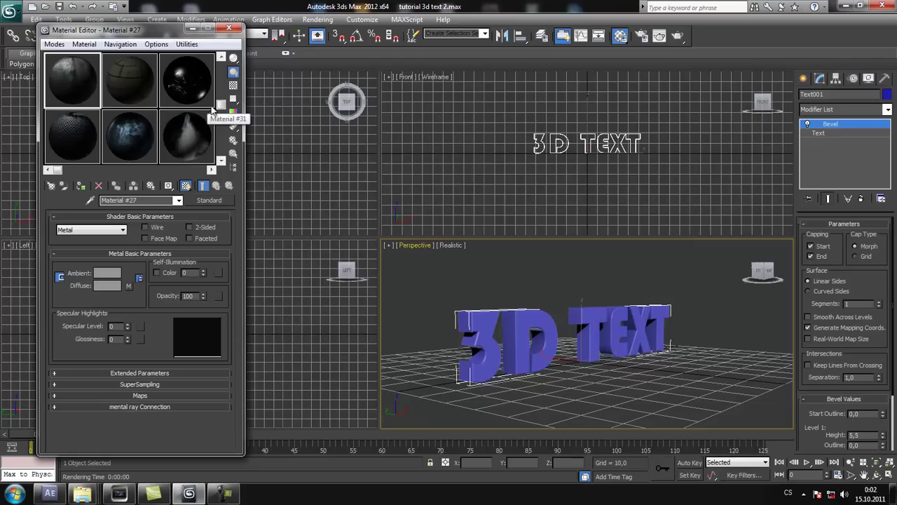
scroll(207, 130, down, 1)
click(207, 130)
drag(220, 124, 220, 156)
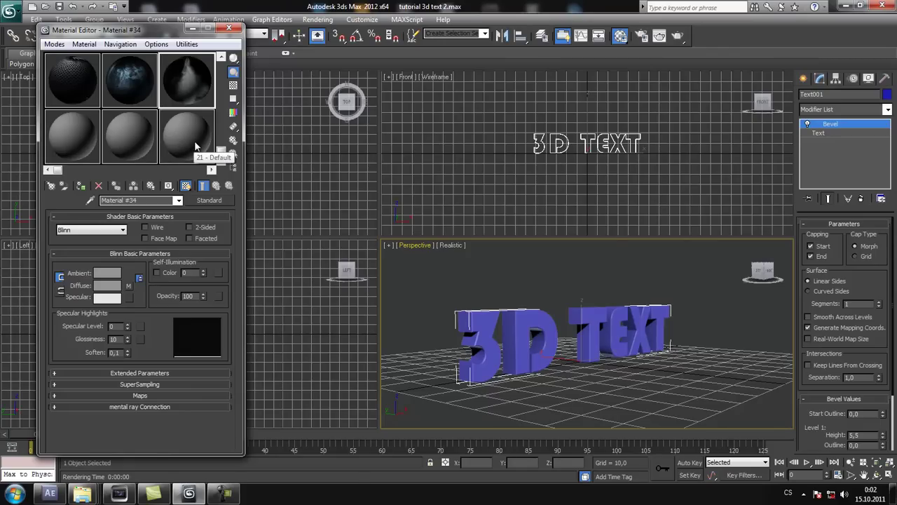
click(125, 139)
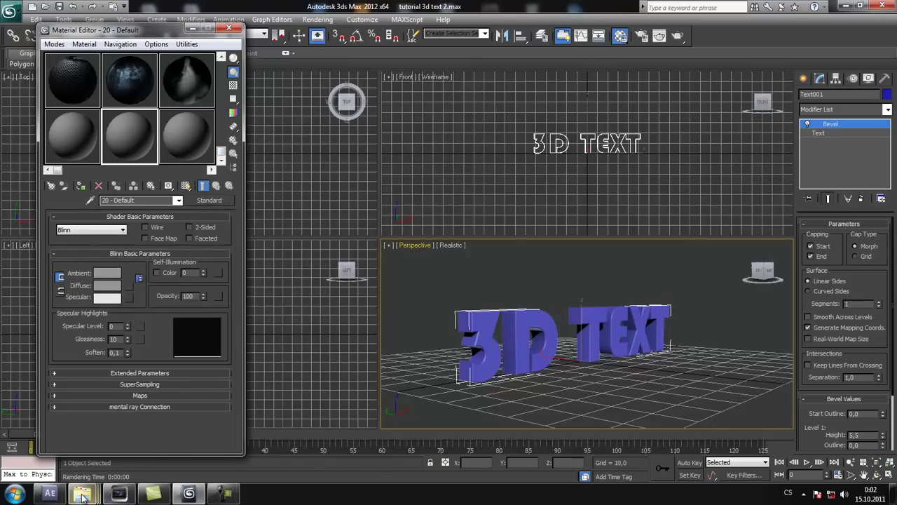
mouse_move(82, 494)
click(343, 418)
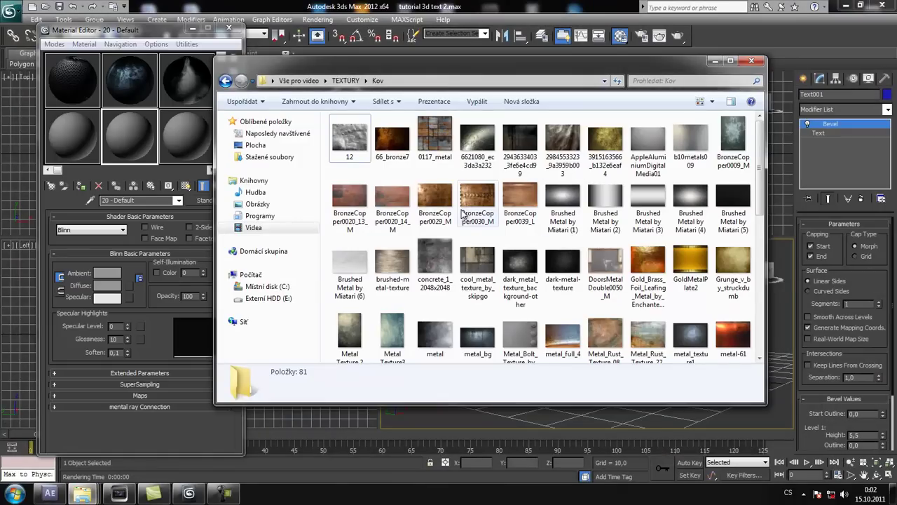
mouse_move(486, 212)
mouse_down()
mouse_move(89, 167)
mouse_move(65, 136)
mouse_move(738, 68)
mouse_up()
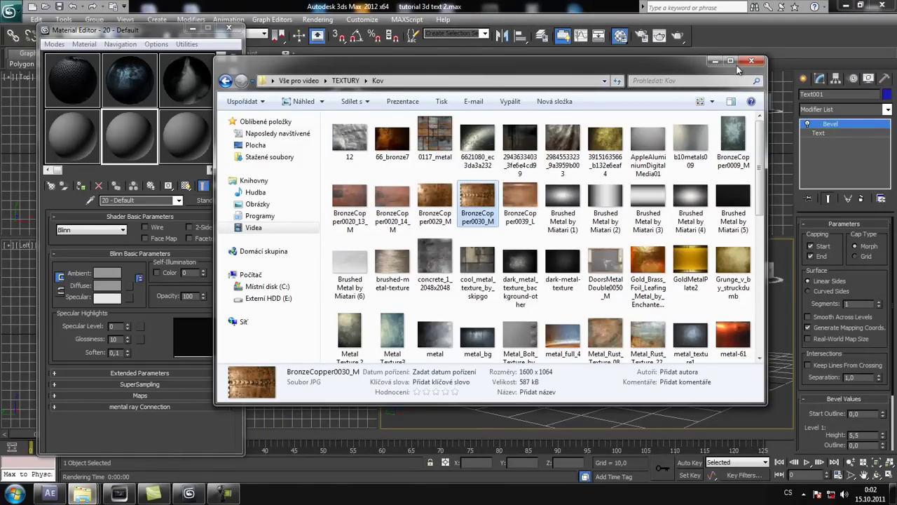
click(715, 62)
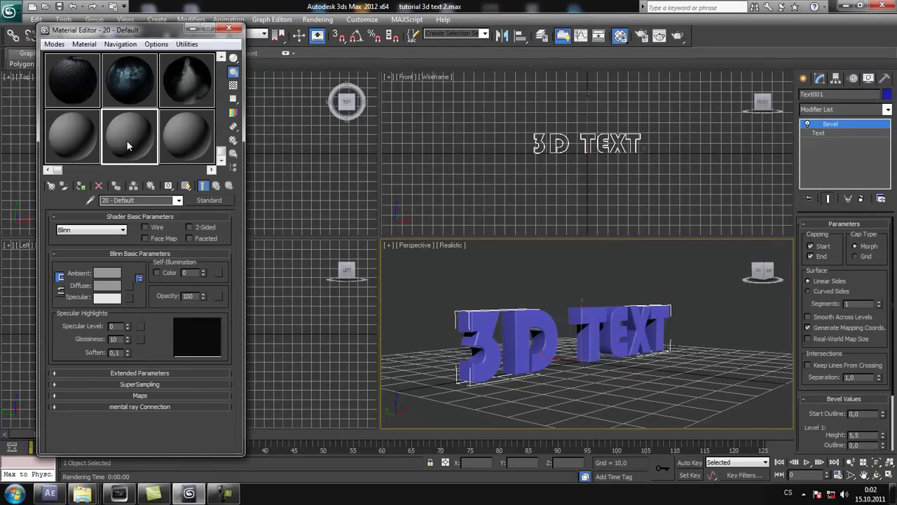
Cycle through 19 - Default, Material #33 and 20 - Default, trying to apply one to the text.
click(65, 135)
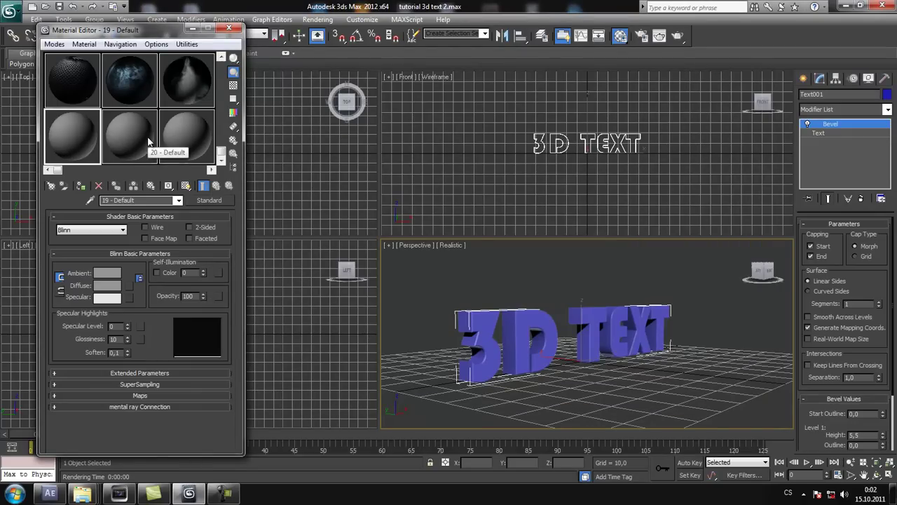
drag(220, 153, 221, 158)
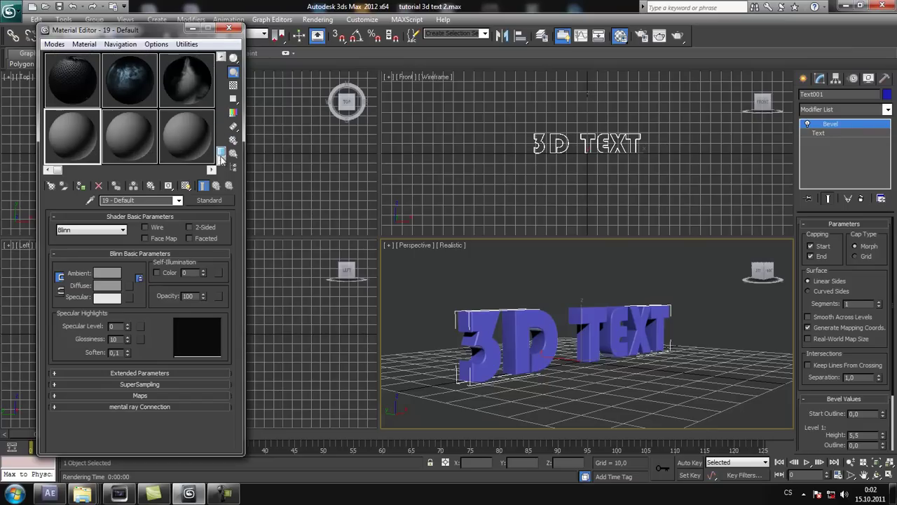
click(129, 81)
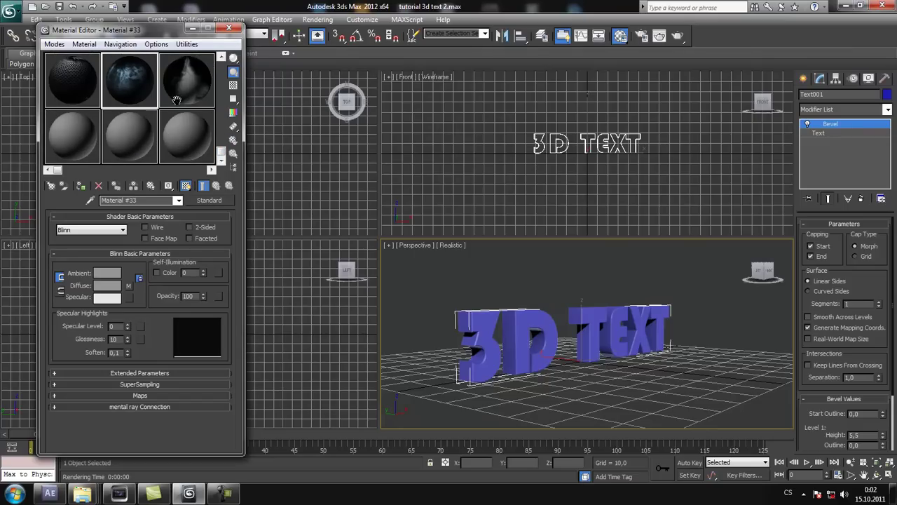
click(128, 140)
mouse_move(131, 89)
mouse_down()
mouse_move(482, 338)
mouse_move(464, 321)
mouse_up()
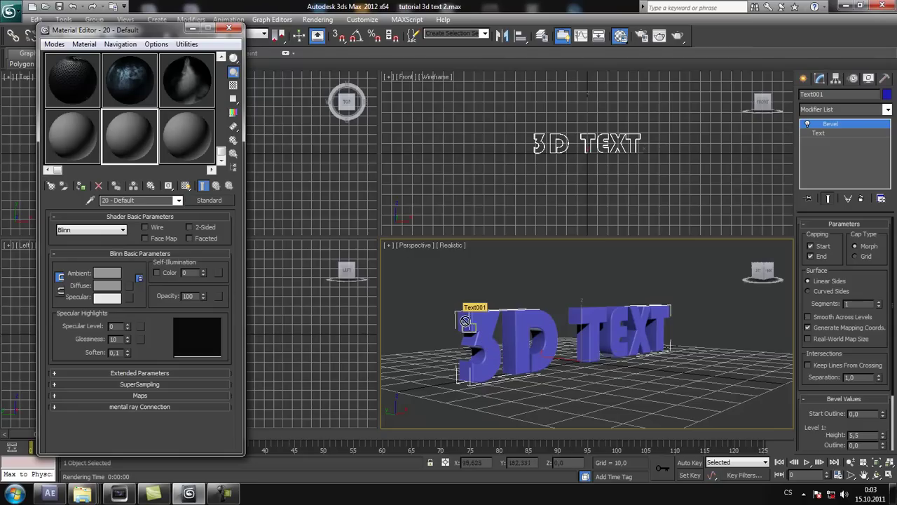
Apply the dark metallic Material #33 to the text and test-render it.
click(128, 83)
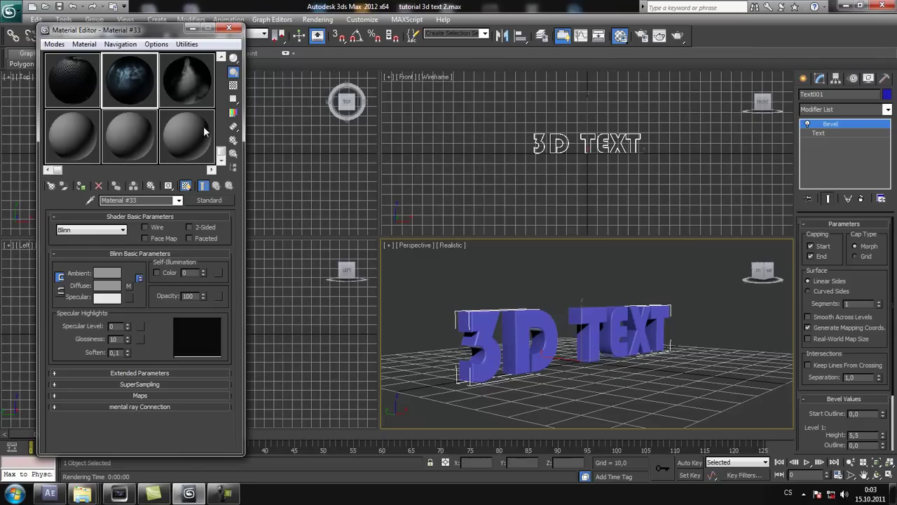
drag(126, 83, 480, 341)
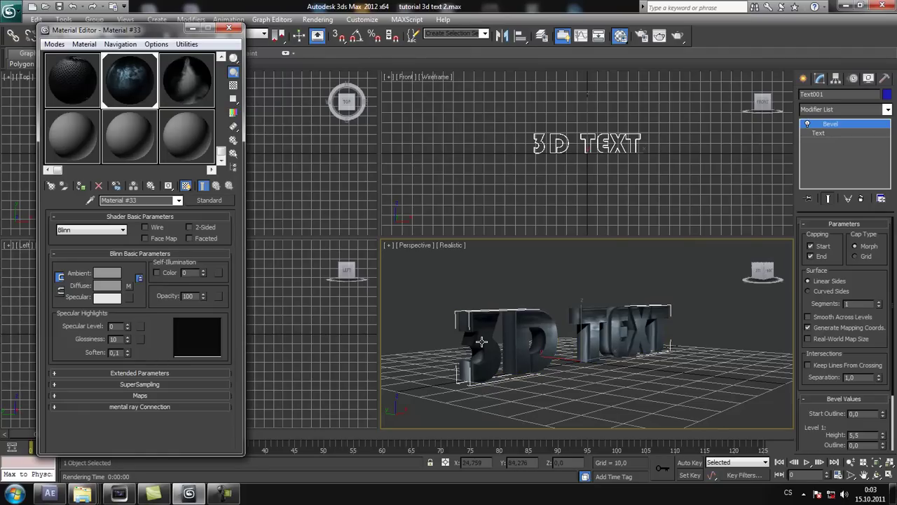
key(shift+q)
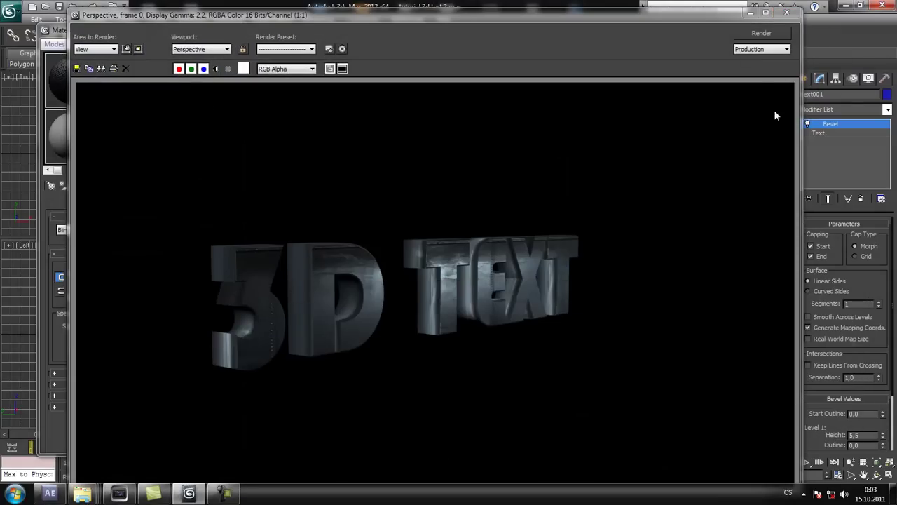
click(787, 14)
Apply the reflective metal-mesh material to the text and confirm it with test renders.
drag(186, 79, 479, 329)
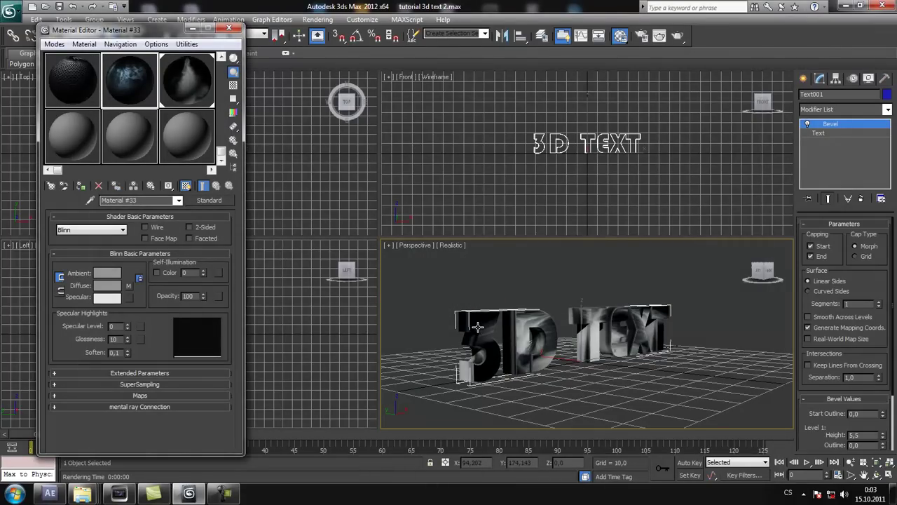
key(shift+q)
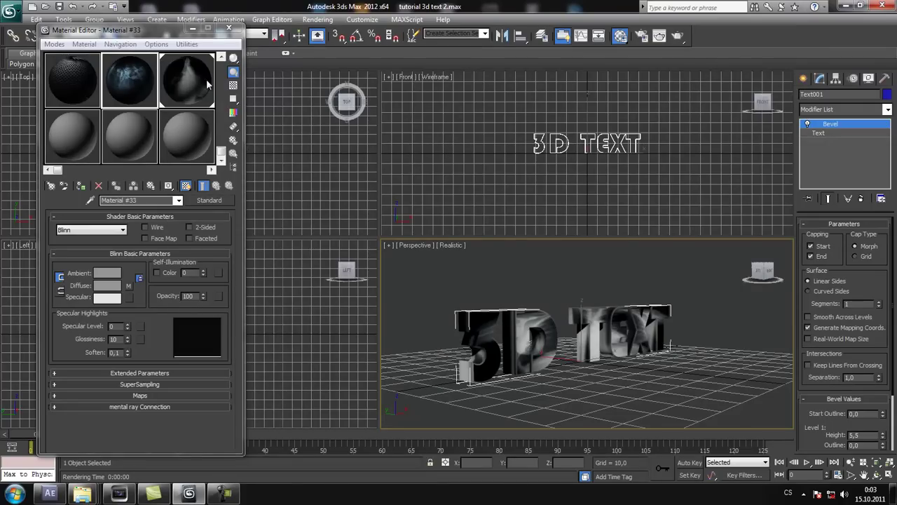
drag(473, 337, 472, 336)
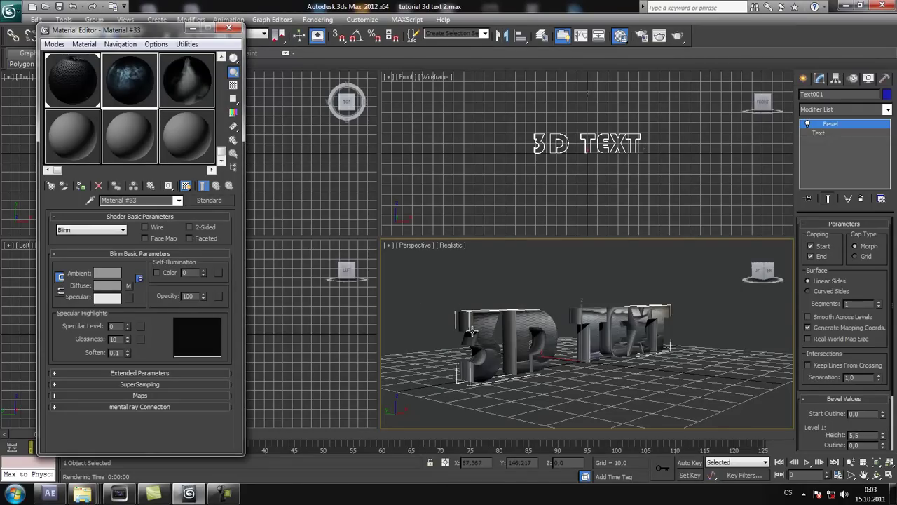
key(shift+q)
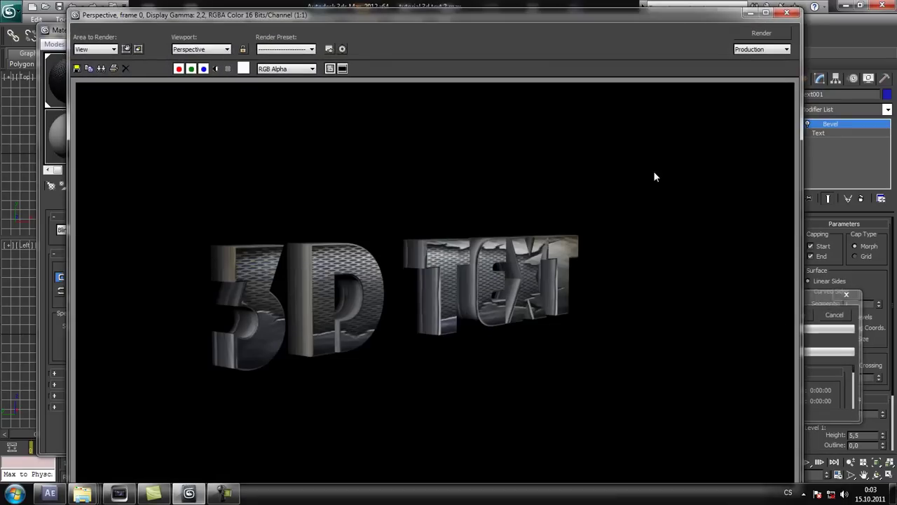
click(786, 14)
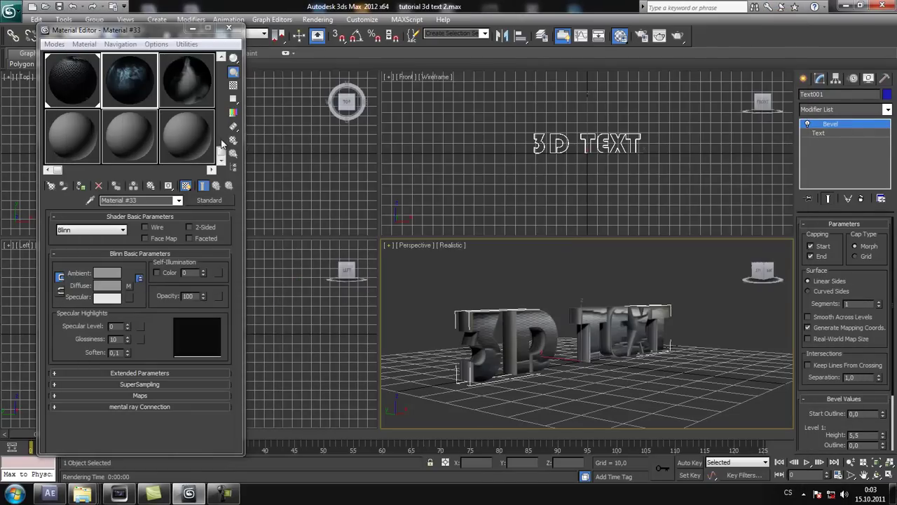
Apply the rusty metal material to the 3D TEXT and check it in a test render.
click(213, 111)
scroll(213, 111, up, 1)
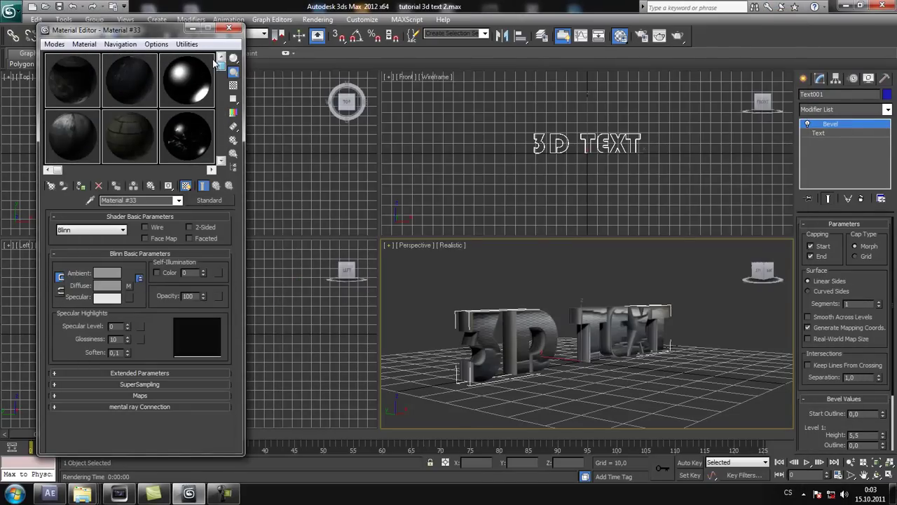
drag(72, 134, 479, 349)
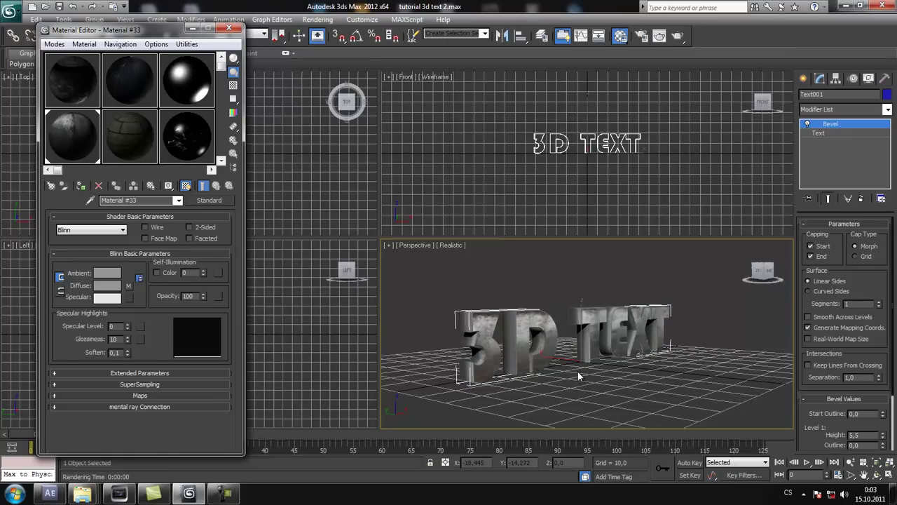
key(shift+q)
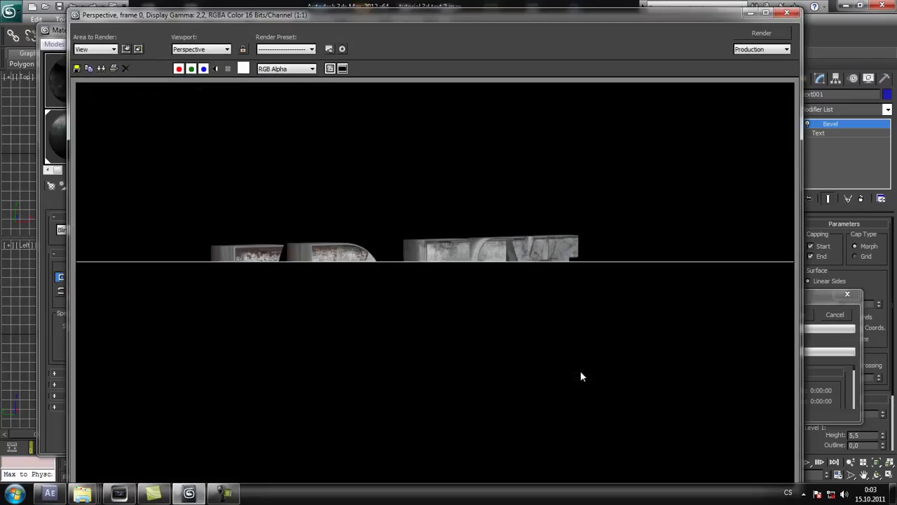
click(786, 14)
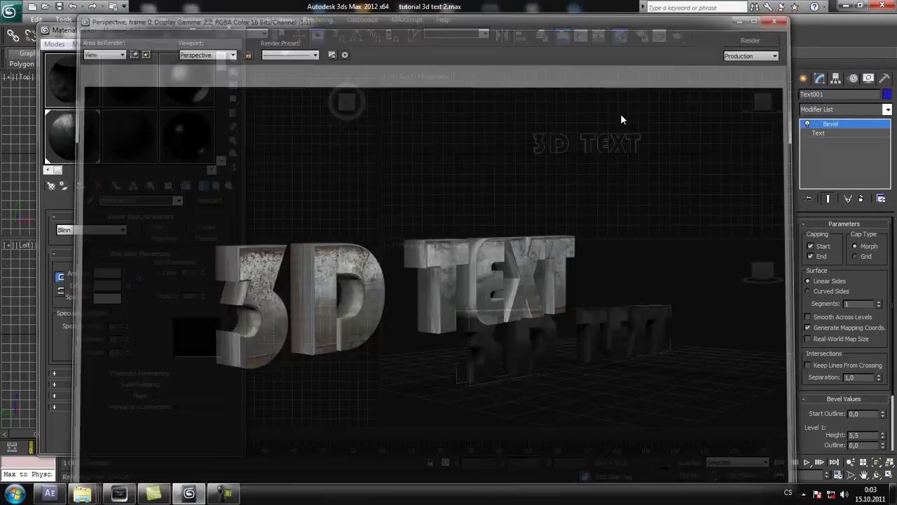
Scroll the sample slots and pick the plain 20 - Default material.
drag(221, 76, 221, 151)
click(77, 142)
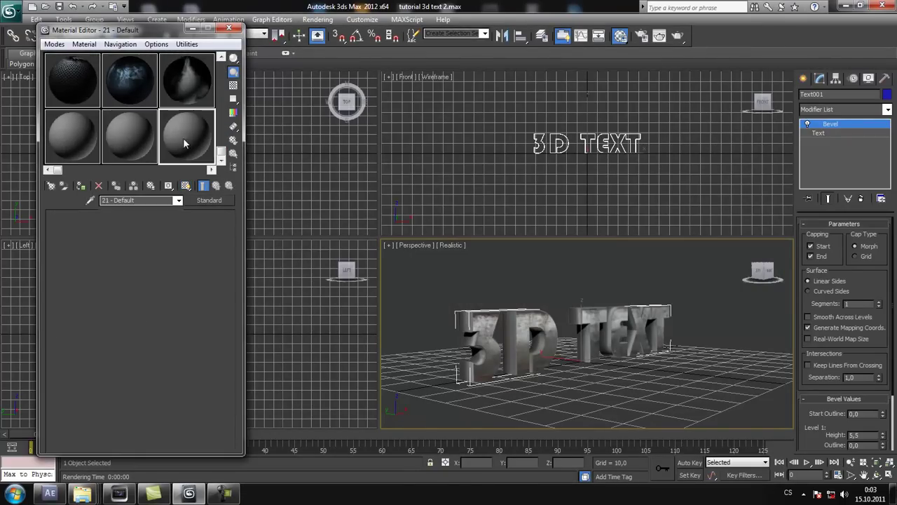
click(119, 141)
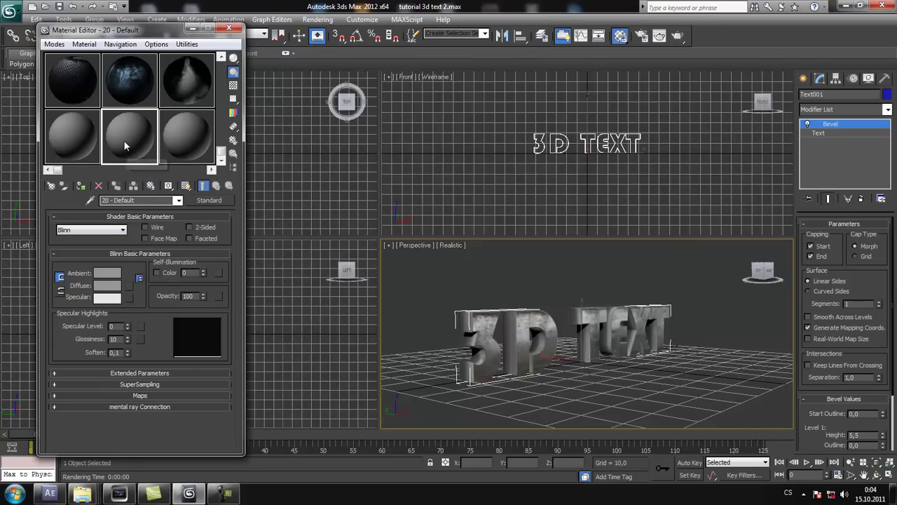
Apply the plain 19 - Default material to the text and test-render the grey lettering.
click(75, 135)
drag(74, 137, 483, 334)
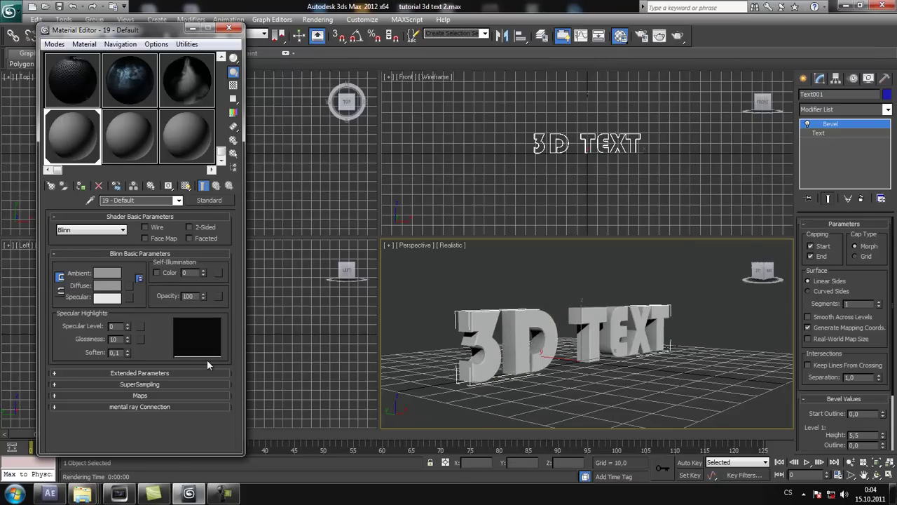
key(shift+q)
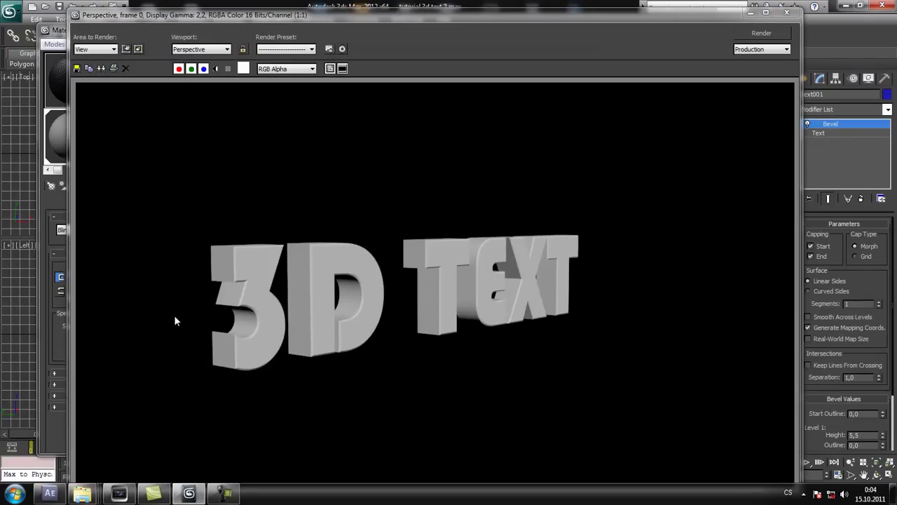
click(787, 13)
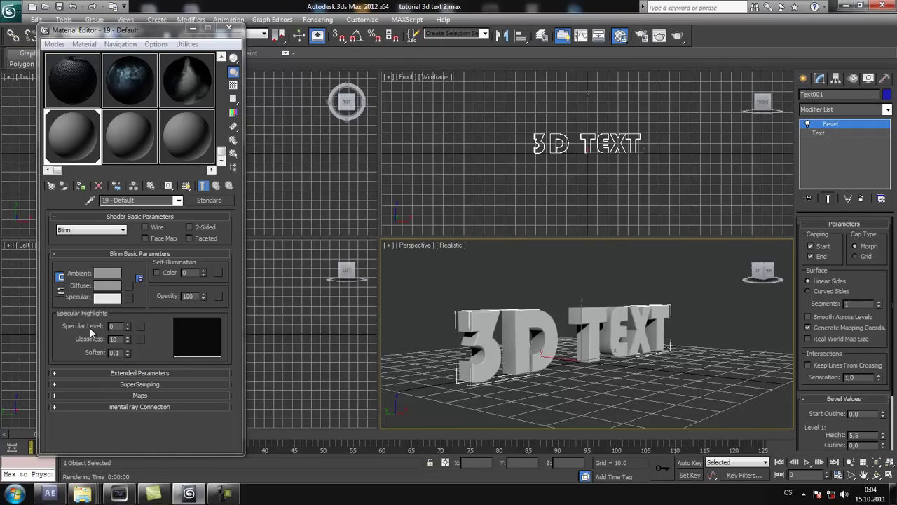
Set the material's Specular Level to 102 and Glossiness to 70.
drag(127, 327, 131, 290)
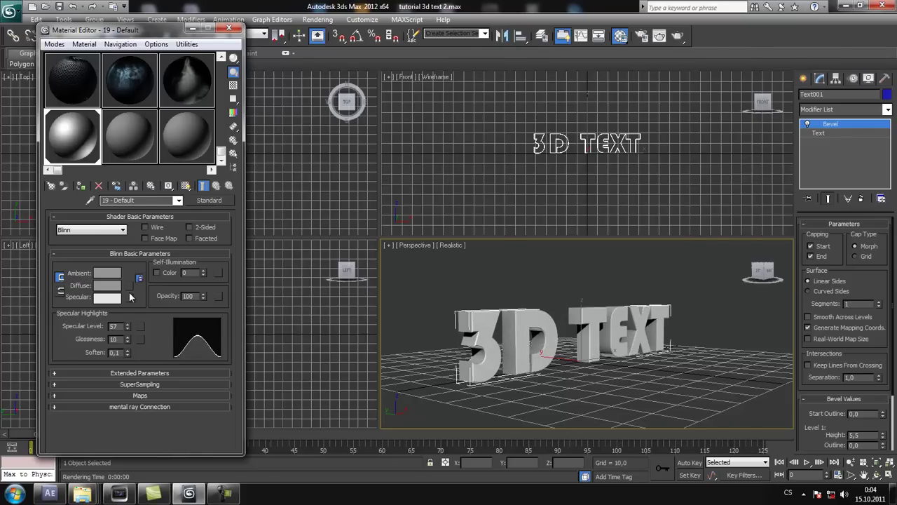
drag(127, 326, 121, 352)
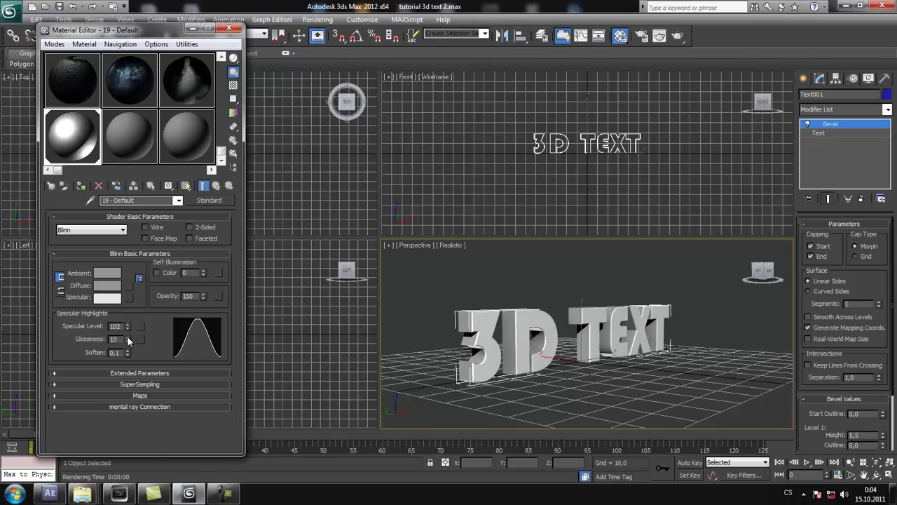
drag(128, 340, 137, 305)
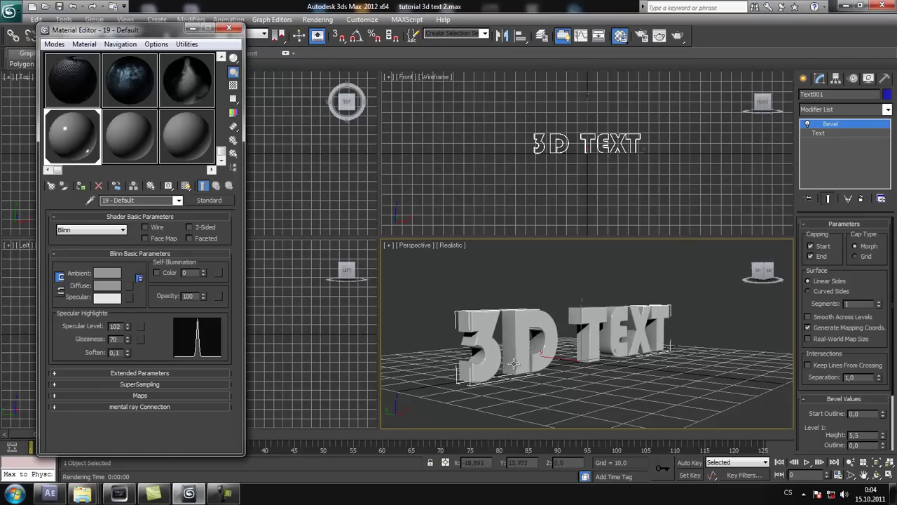
Test-render the shinier text and close the render window.
click(490, 356)
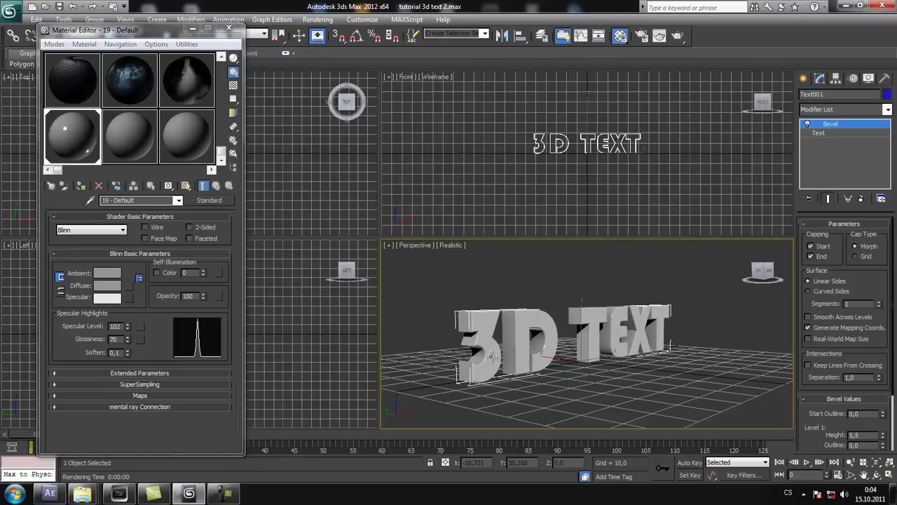
key(shift+q)
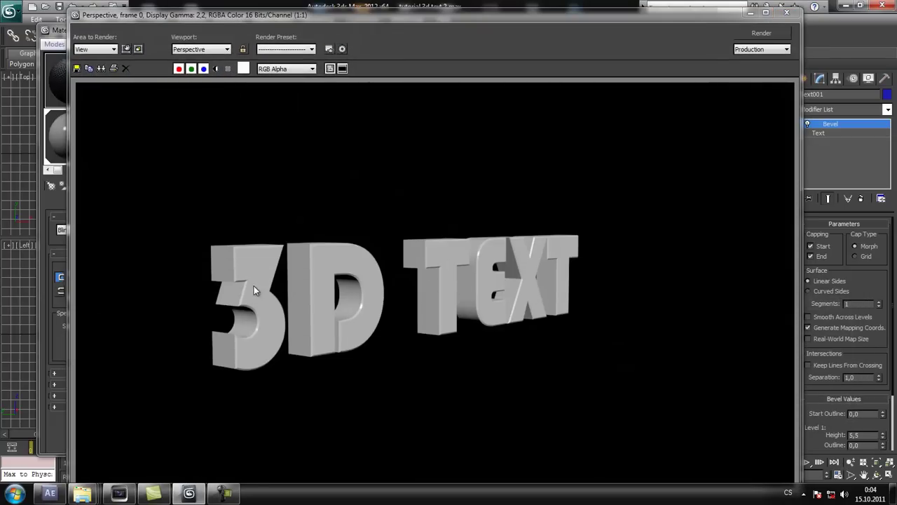
click(788, 14)
click(81, 231)
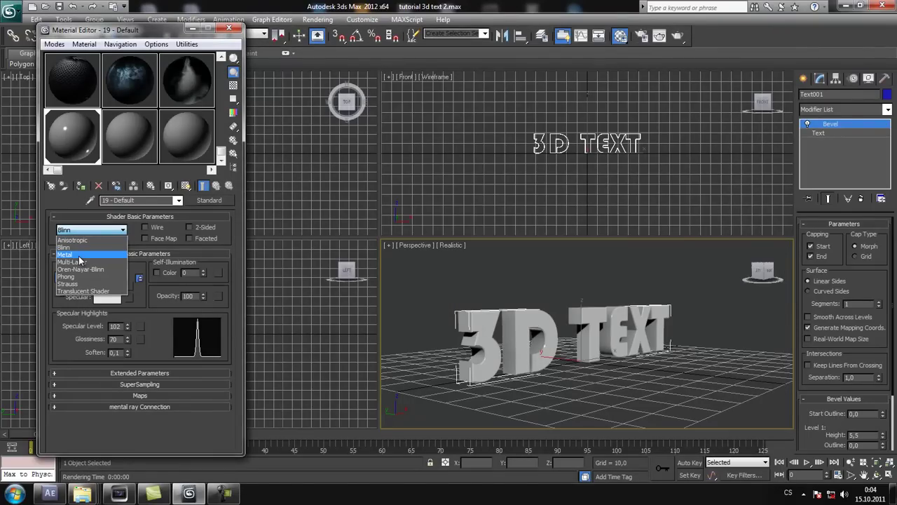
Switch the material to the Metal shader and tune Specular Level to 97, checking with test renders.
click(80, 256)
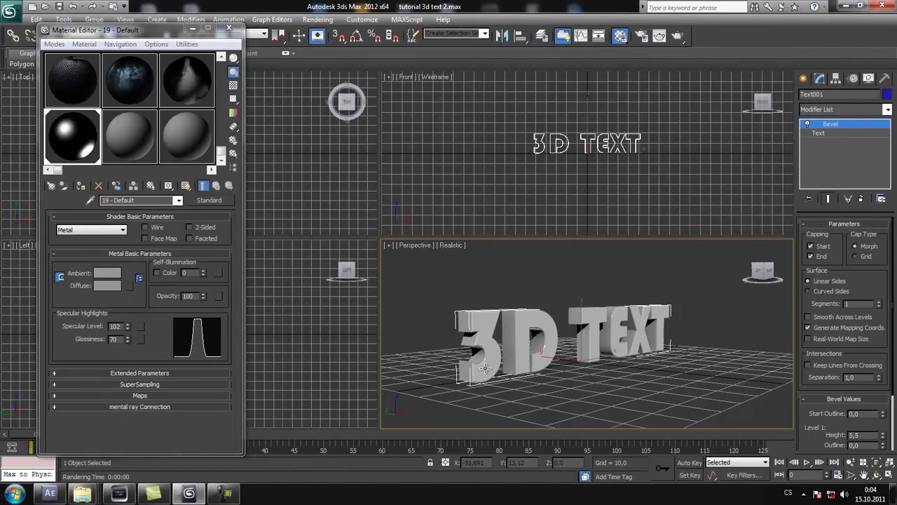
key(shift+q)
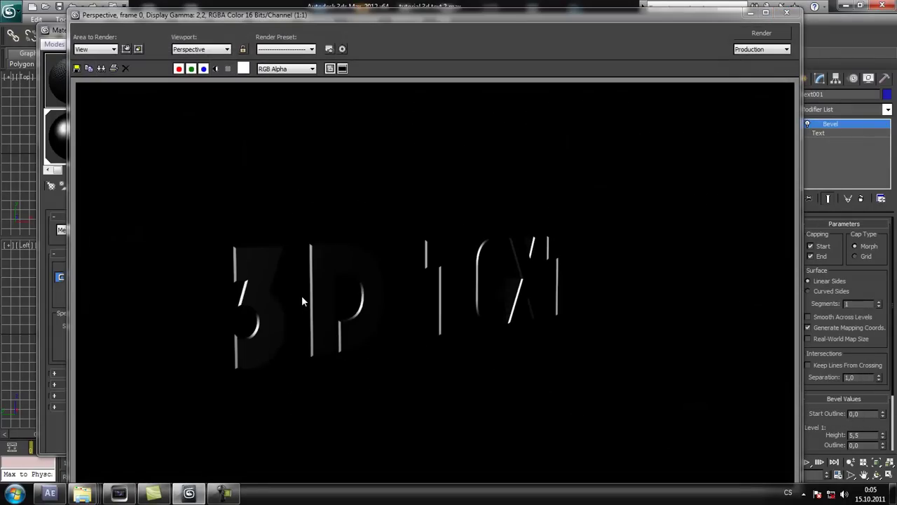
click(786, 14)
drag(126, 328, 132, 346)
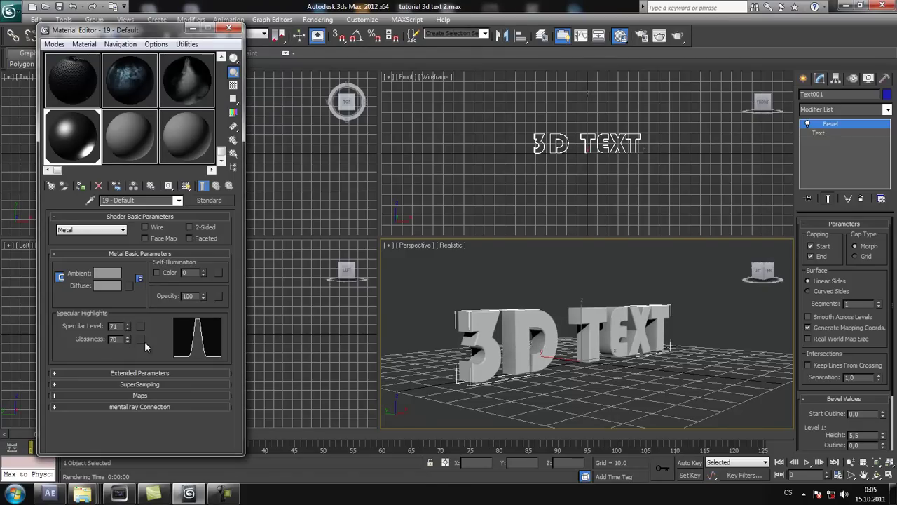
key(shift+q)
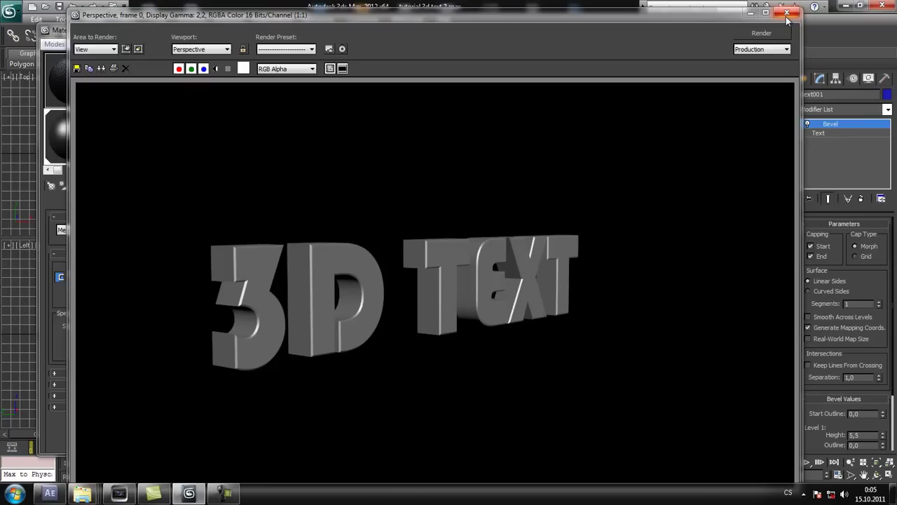
click(786, 14)
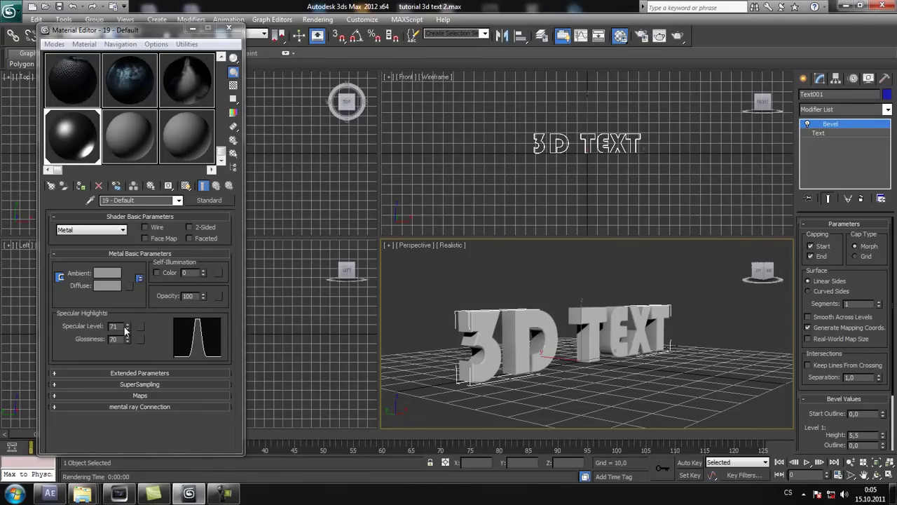
drag(127, 325, 129, 309)
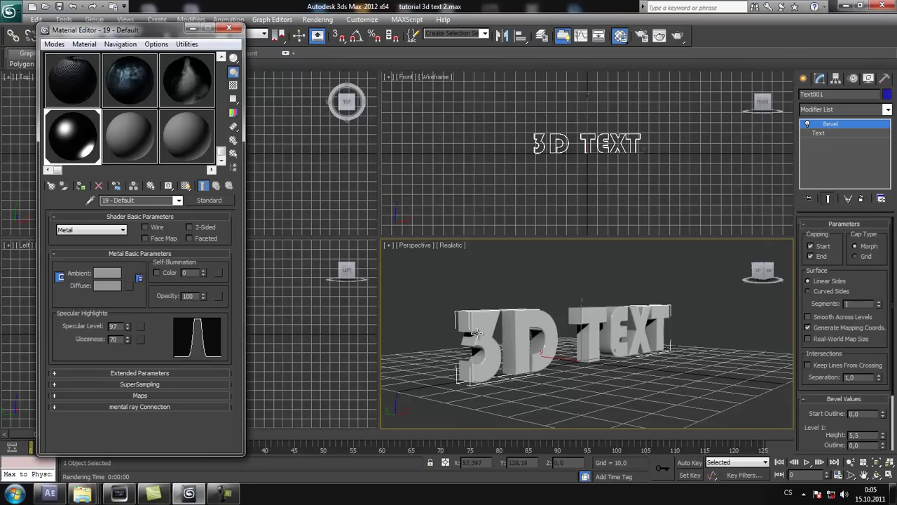
Close the Material Editor and show the Standard light types in the Create panel.
click(192, 30)
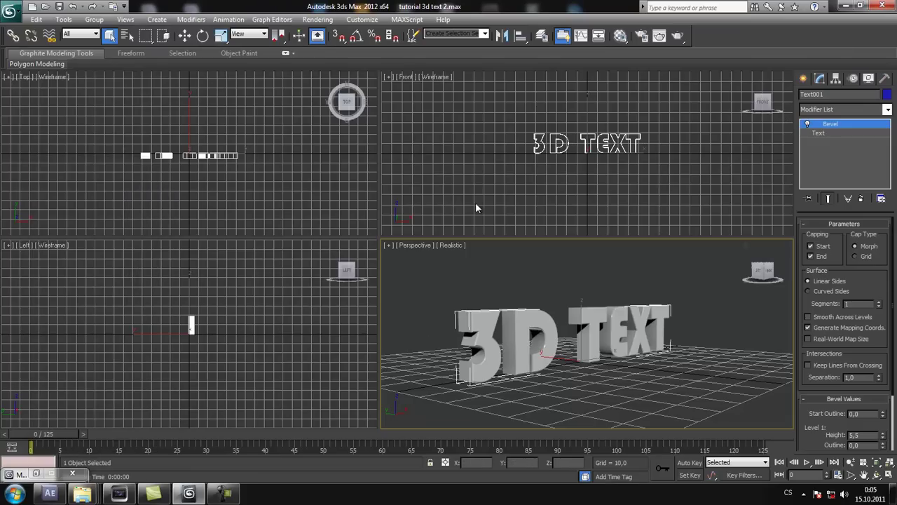
click(804, 78)
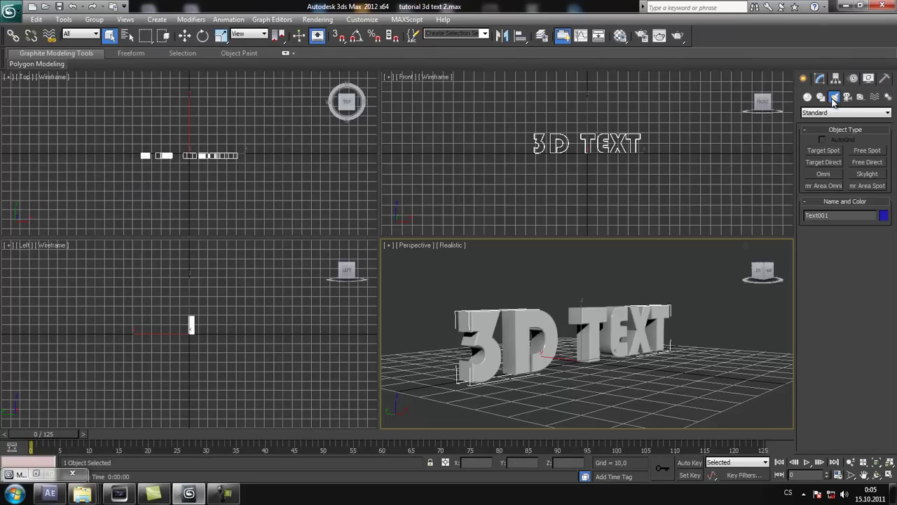
click(807, 97)
click(834, 97)
click(845, 114)
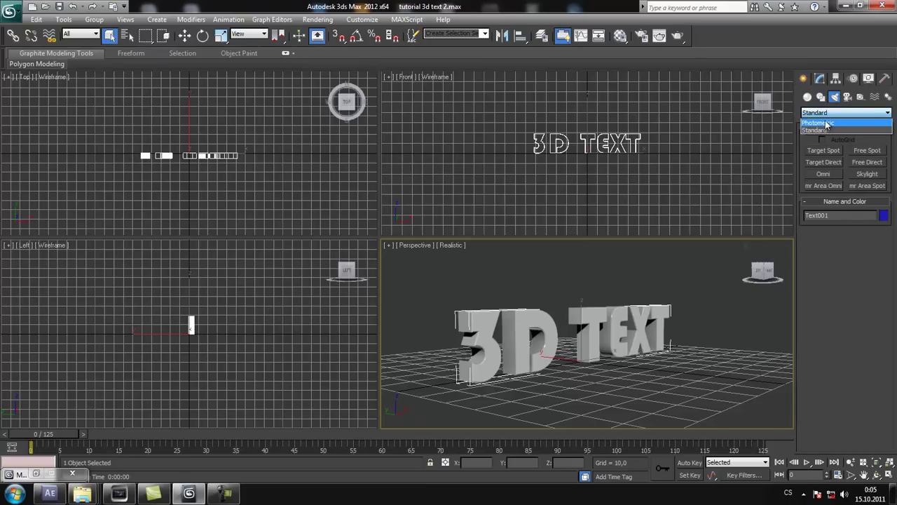
click(841, 125)
click(844, 114)
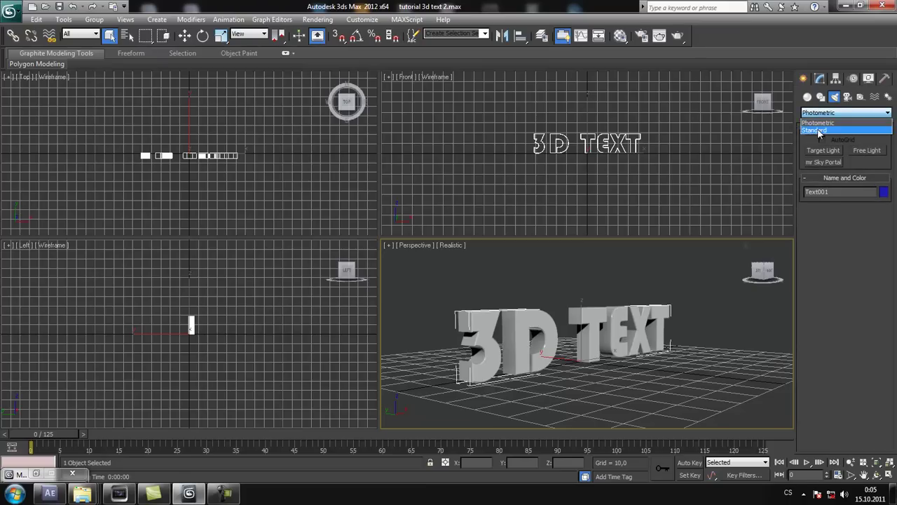
click(841, 131)
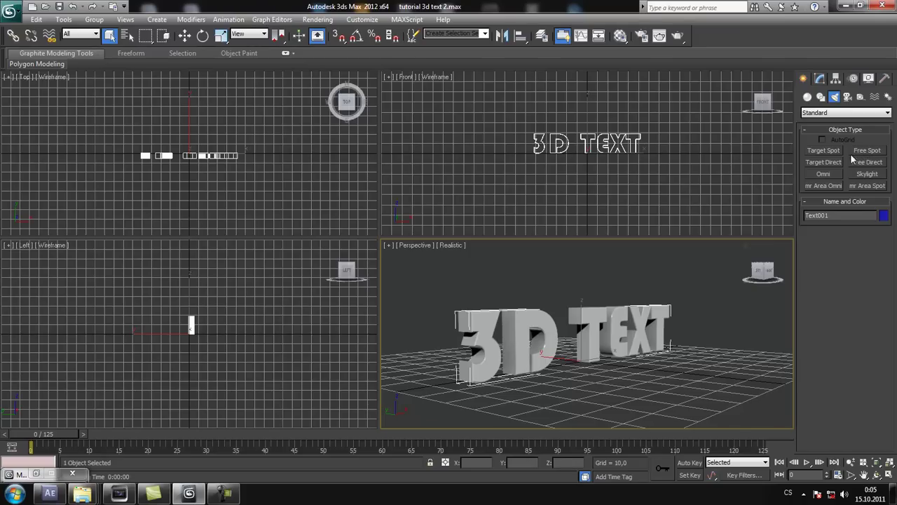
Deselect the 3D TEXT and zoom the Perspective viewport.
click(562, 274)
scroll(576, 284, down, 2)
scroll(587, 287, down, 2)
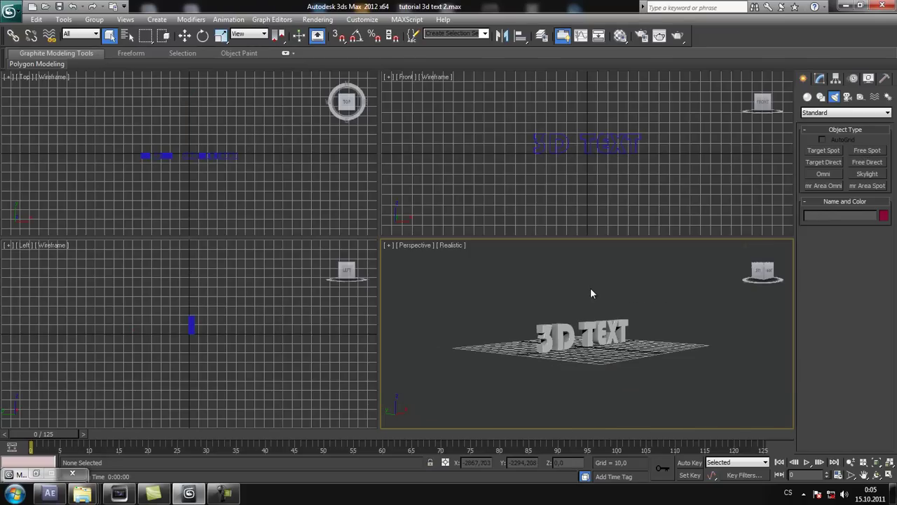
scroll(599, 289, up, 3)
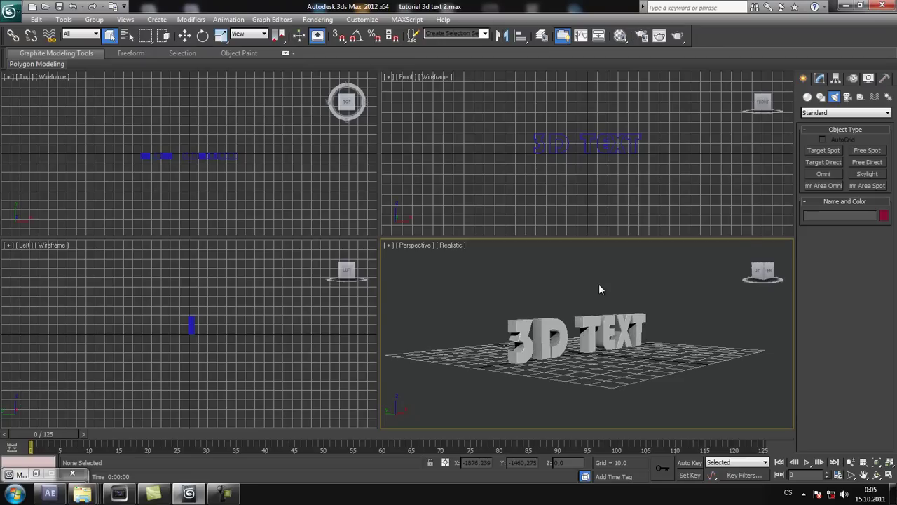
Create the free spotlight Fspot001 and move it up along Z above the 3D TEXT.
click(867, 151)
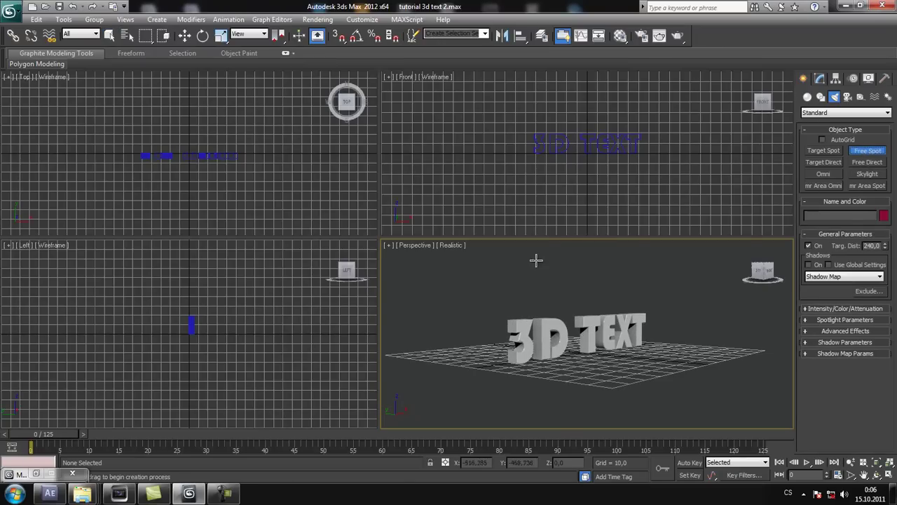
drag(575, 242, 576, 376)
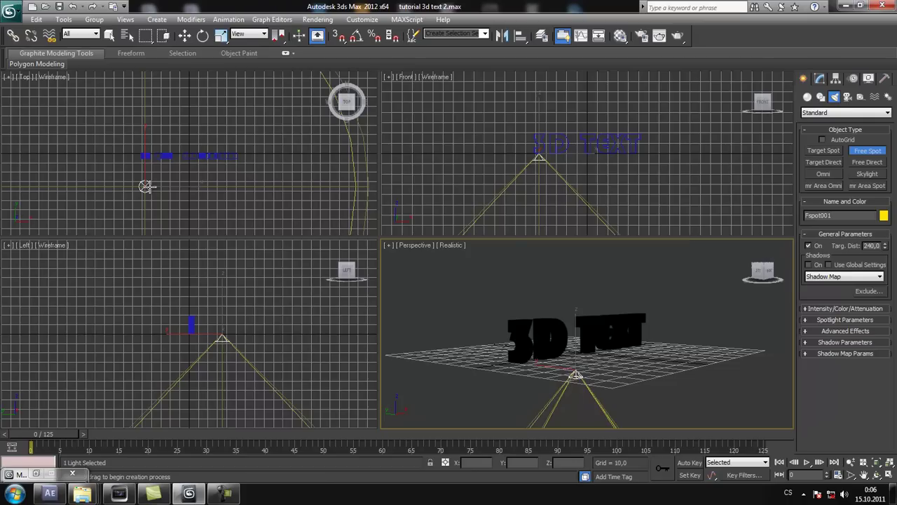
key(w)
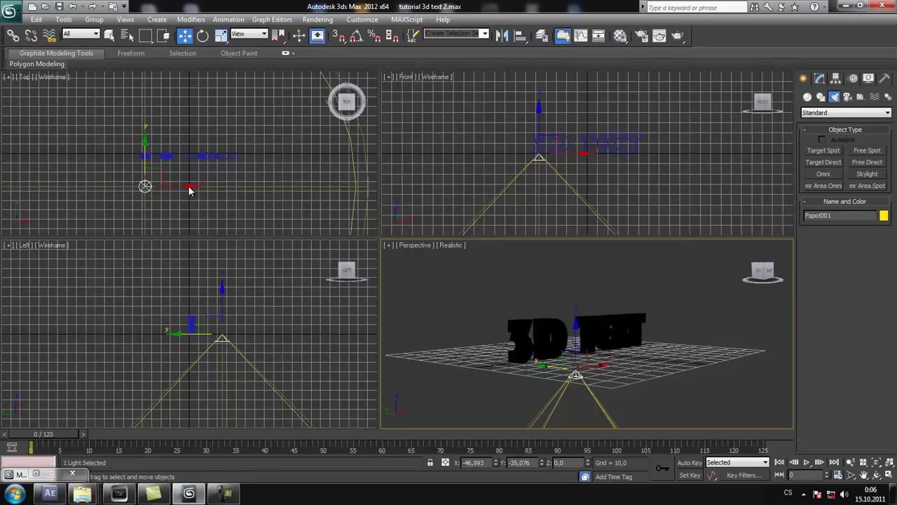
drag(575, 324, 580, 3)
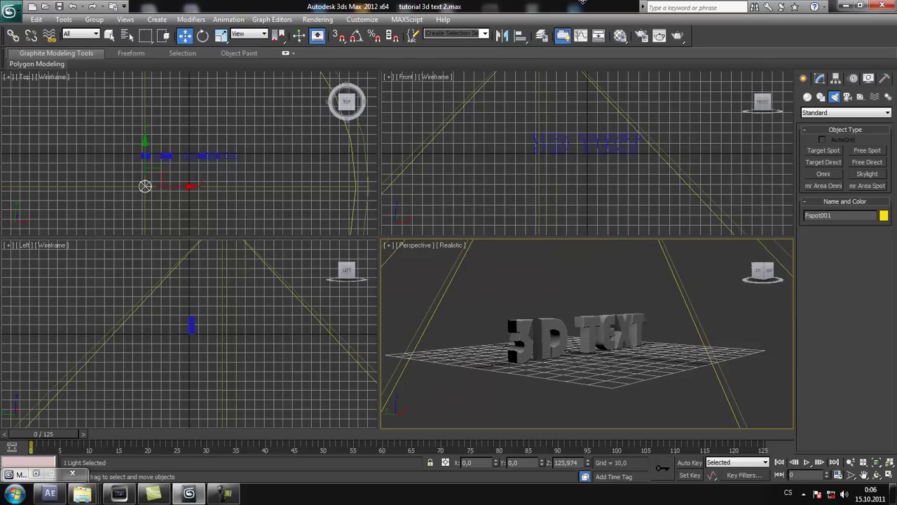
click(582, 310)
scroll(581, 310, down, 3)
scroll(582, 310, down, 2)
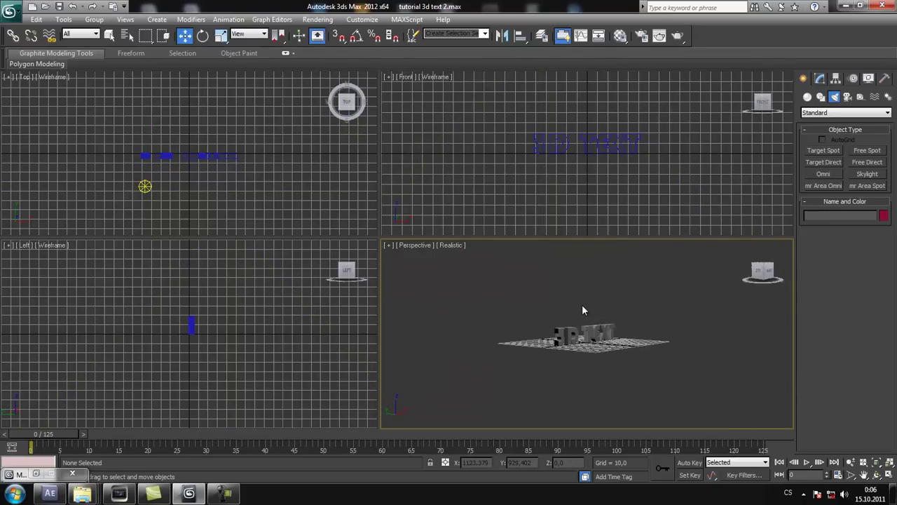
In the Top view, shift Fspot001 sideways and further in front of the text.
click(145, 186)
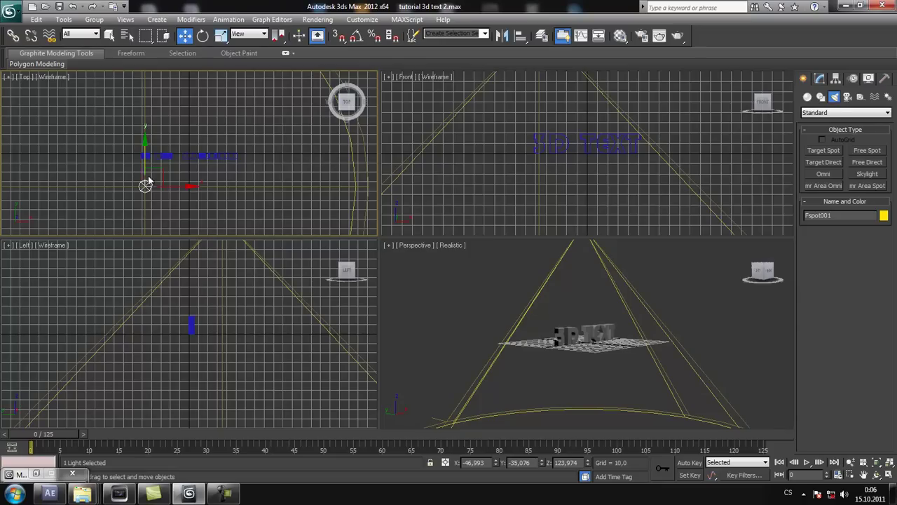
drag(190, 186, 237, 182)
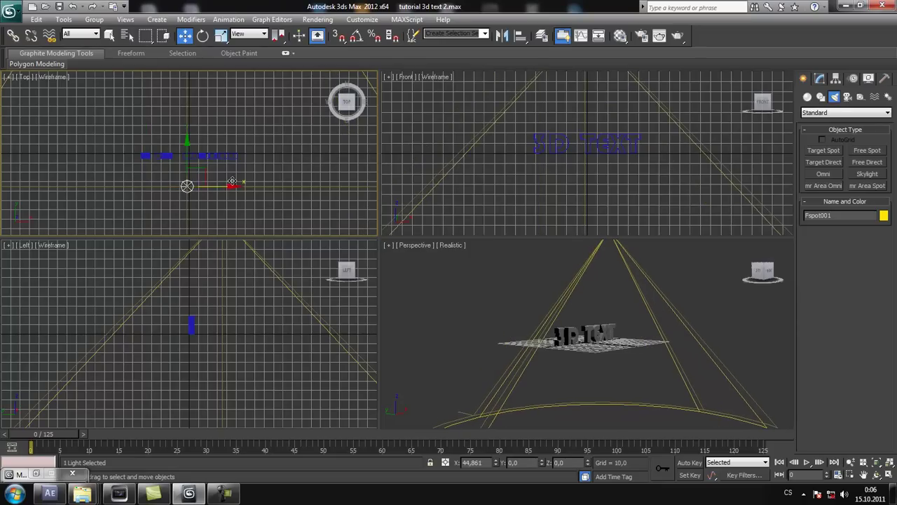
scroll(216, 186, down, 2)
scroll(216, 186, down, 2)
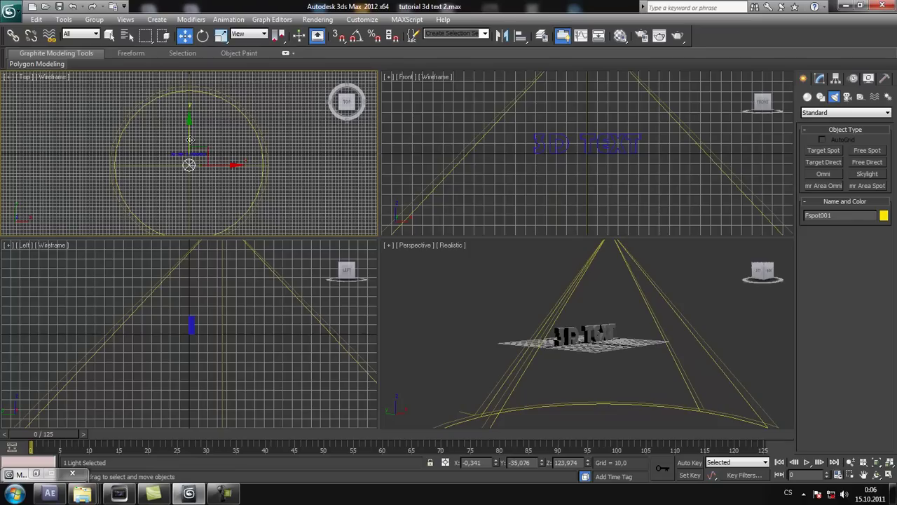
drag(189, 140, 189, 129)
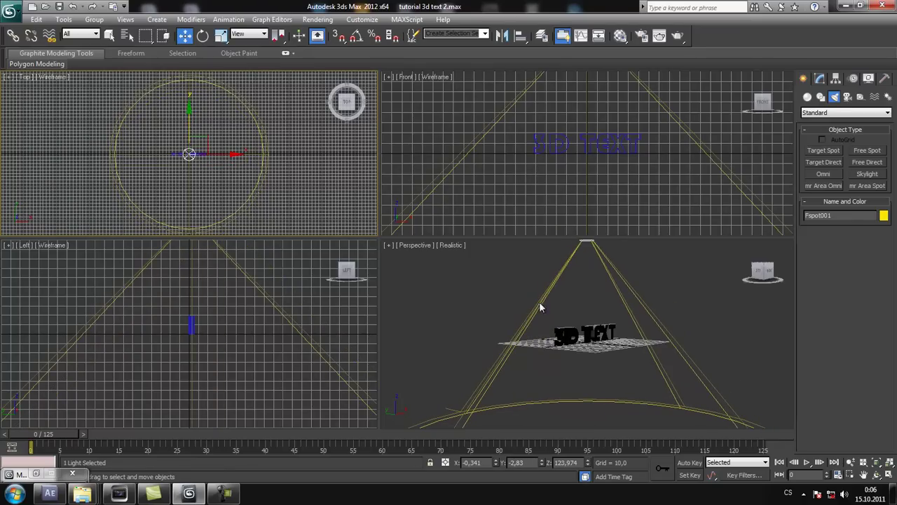
drag(189, 110, 195, 132)
drag(200, 143, 199, 140)
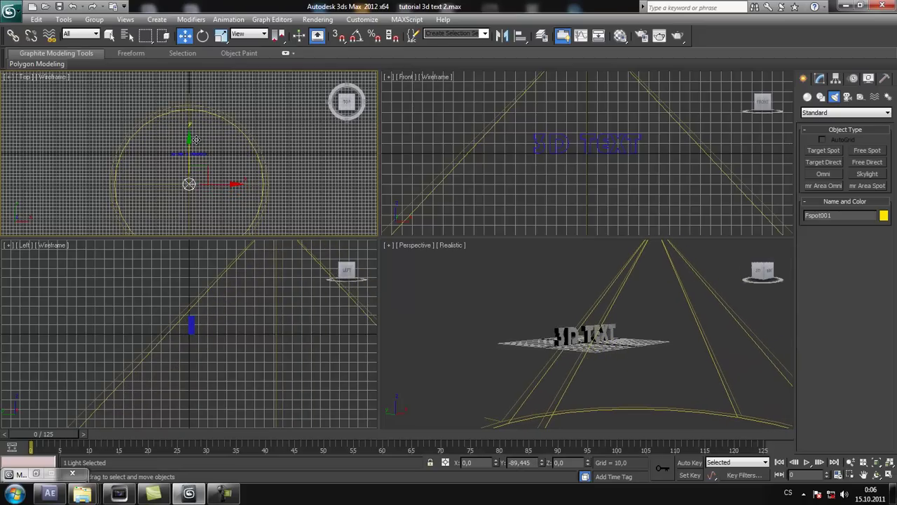
Raise Fspot001 higher above the text and move it further in front.
scroll(584, 104, down, 2)
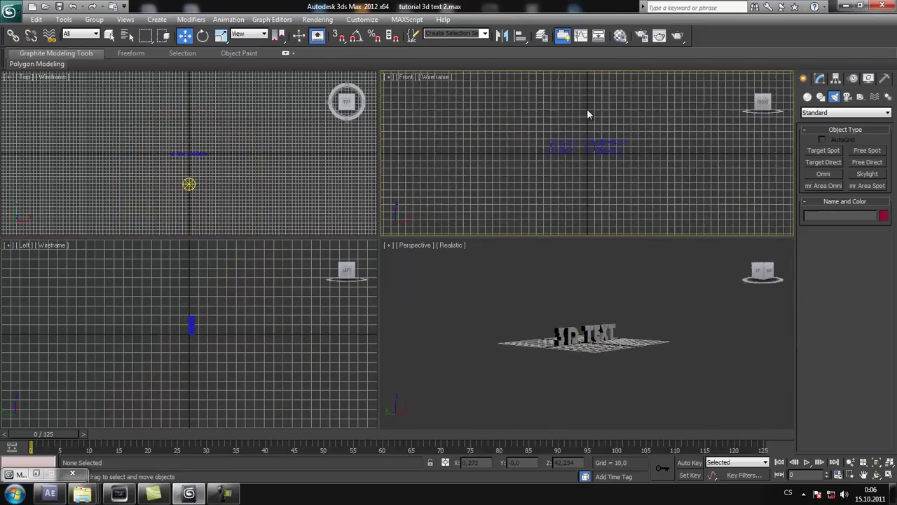
scroll(587, 109, down, 3)
scroll(596, 112, down, 2)
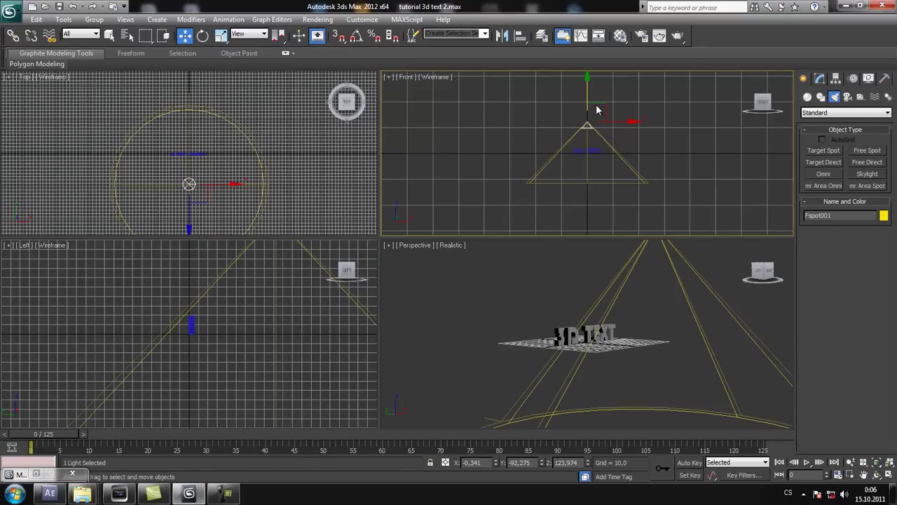
drag(587, 88, 586, 65)
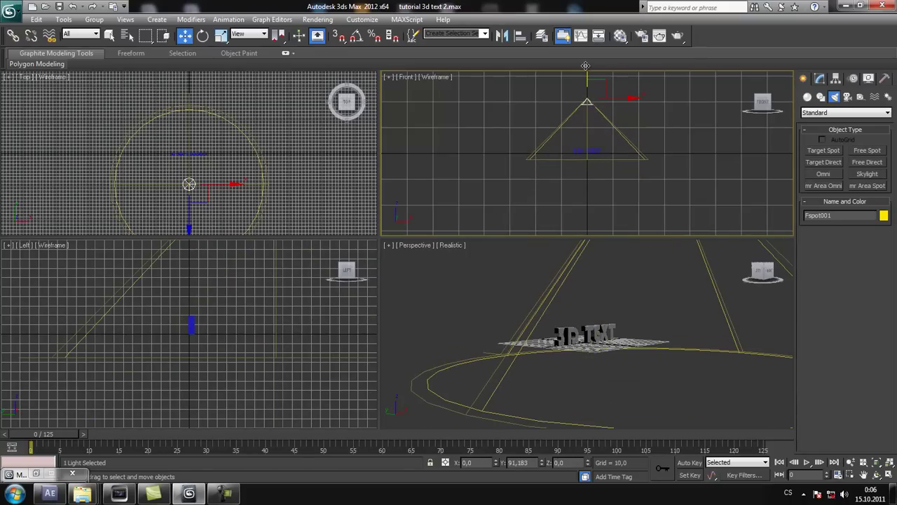
click(189, 188)
mouse_move(188, 135)
mouse_down()
mouse_move(203, 173)
mouse_move(203, 151)
mouse_up()
click(598, 376)
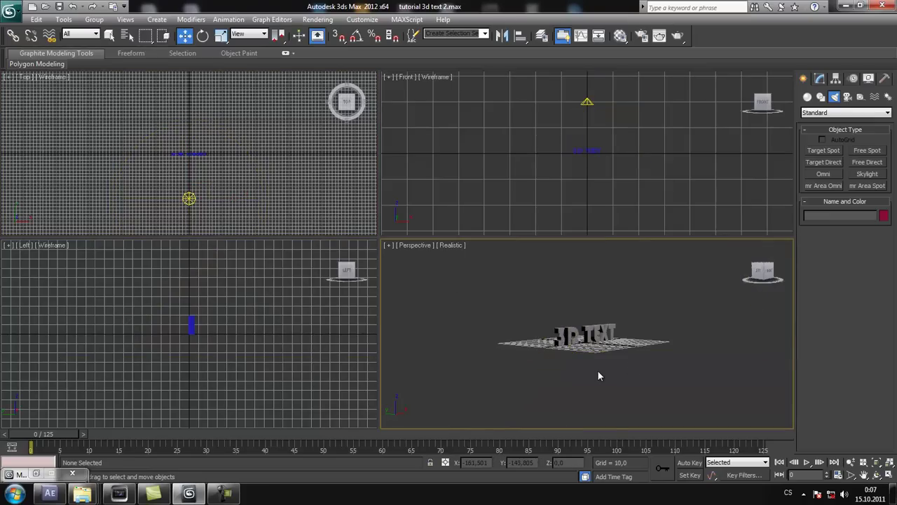
scroll(598, 372, up, 3)
scroll(598, 372, up, 3)
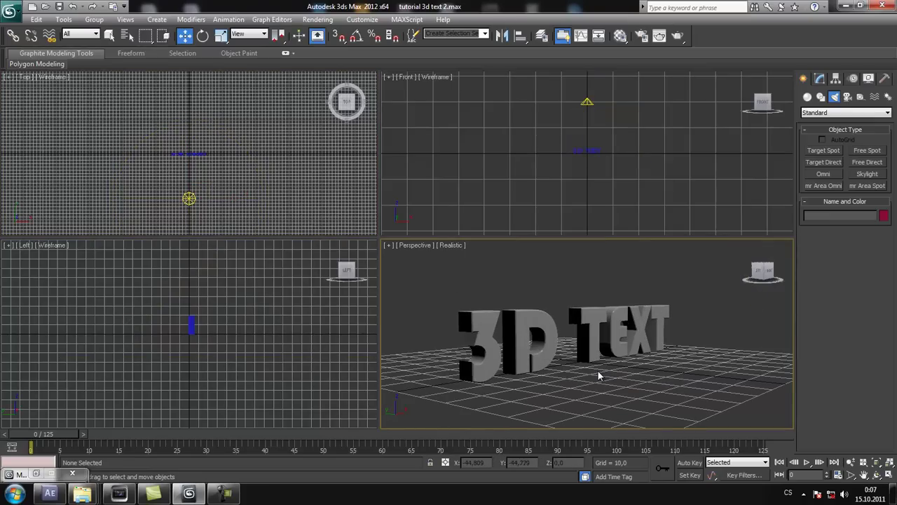
Test-render the spotlit text, then select Fspot001 and show its parameters.
key(shift+q)
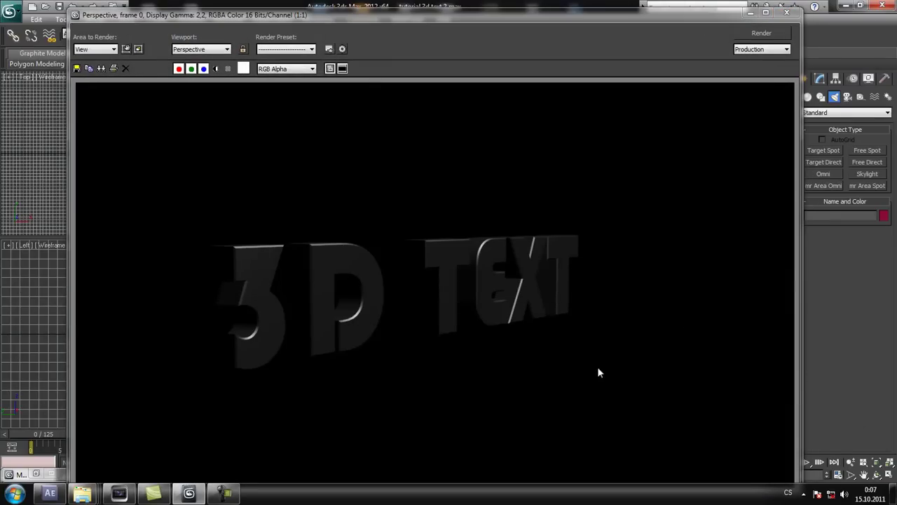
click(789, 14)
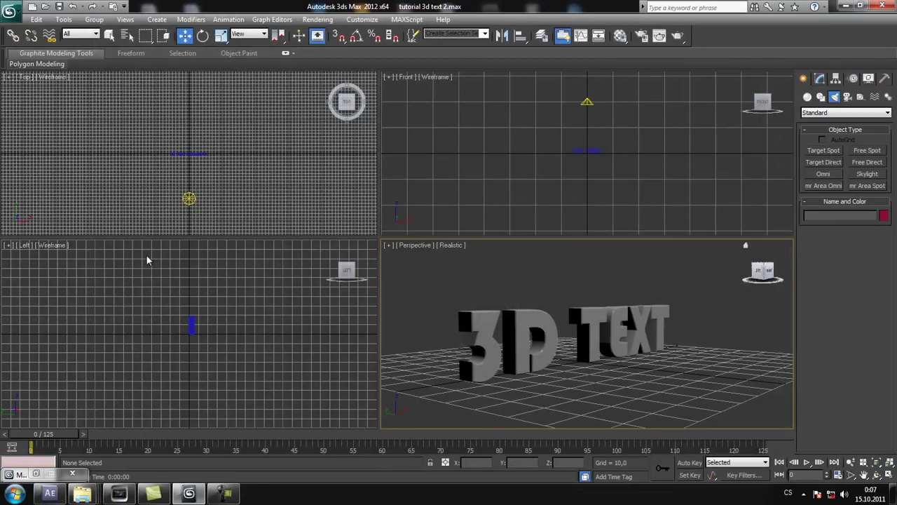
click(189, 199)
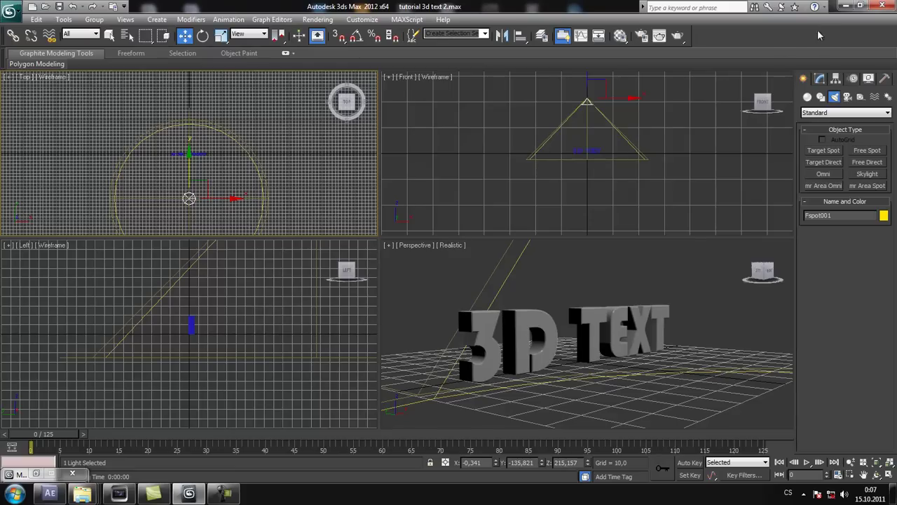
click(820, 81)
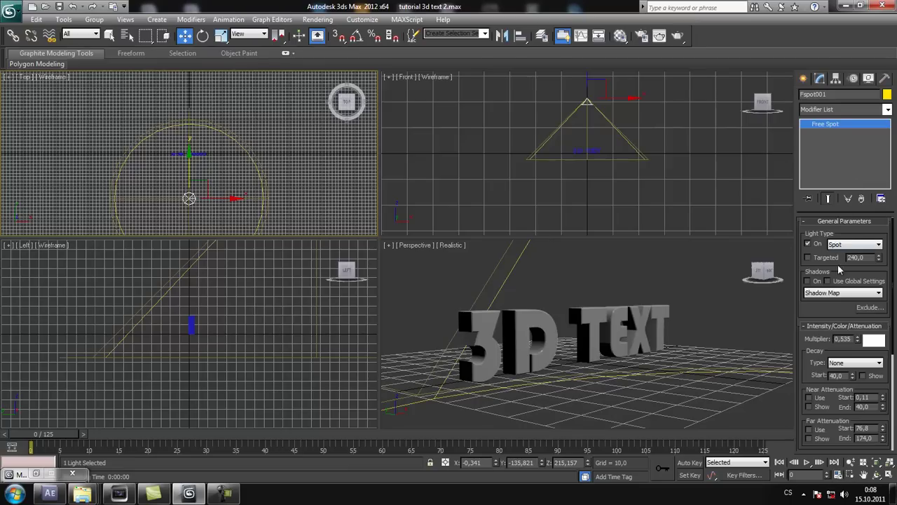
Keep Fspot001 as a Spot light, raise its multiplier, and test-render the brighter text.
click(850, 246)
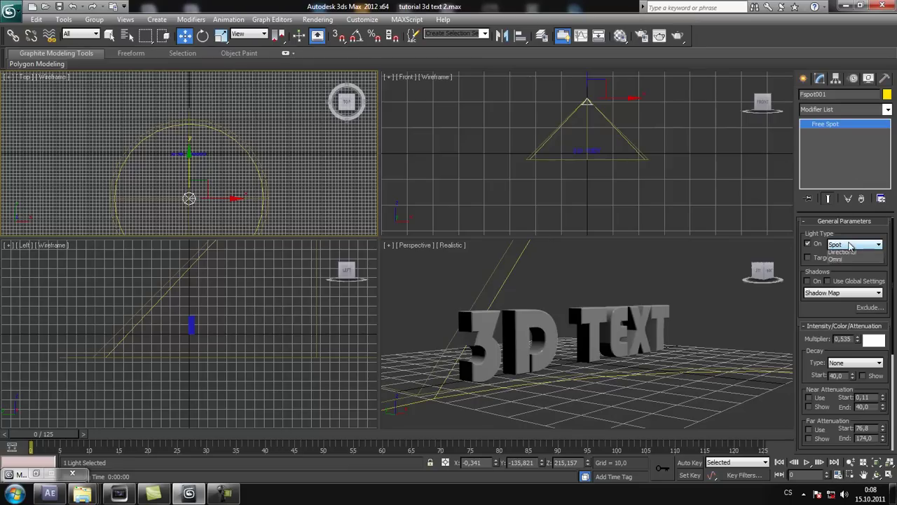
click(850, 245)
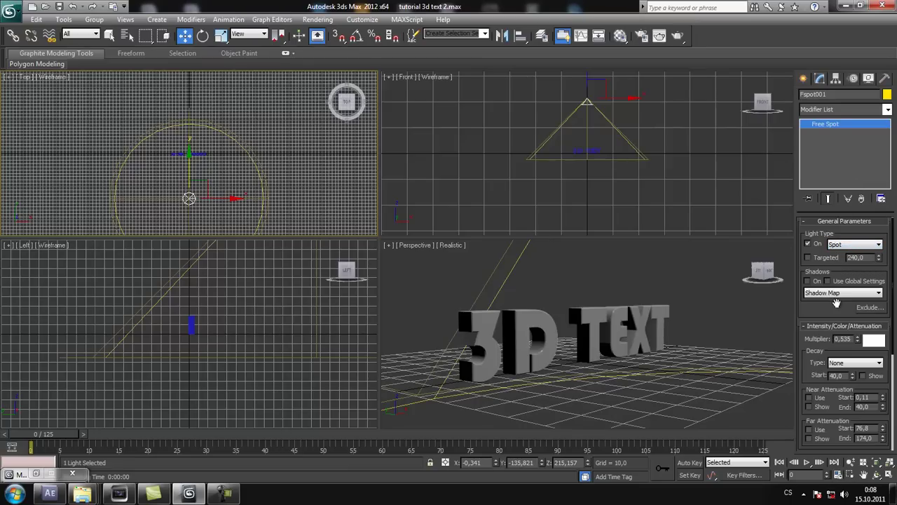
click(848, 245)
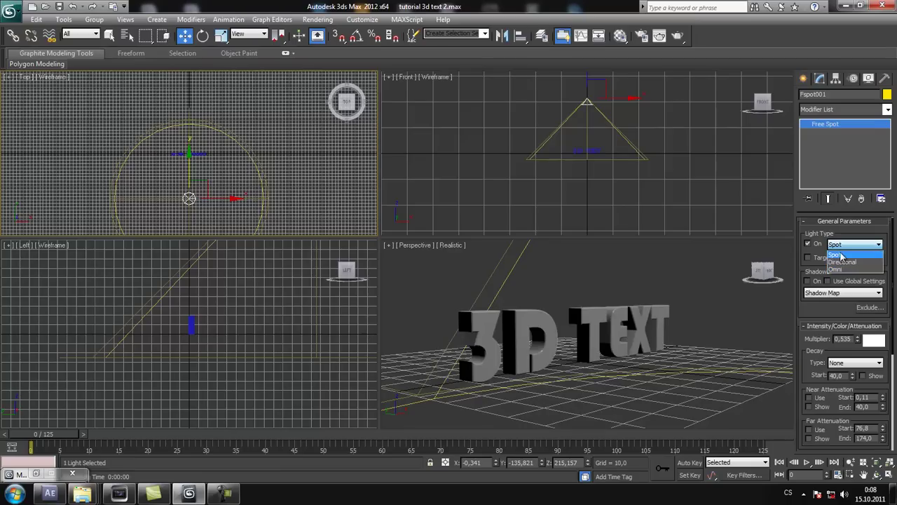
click(848, 254)
drag(858, 339, 868, 316)
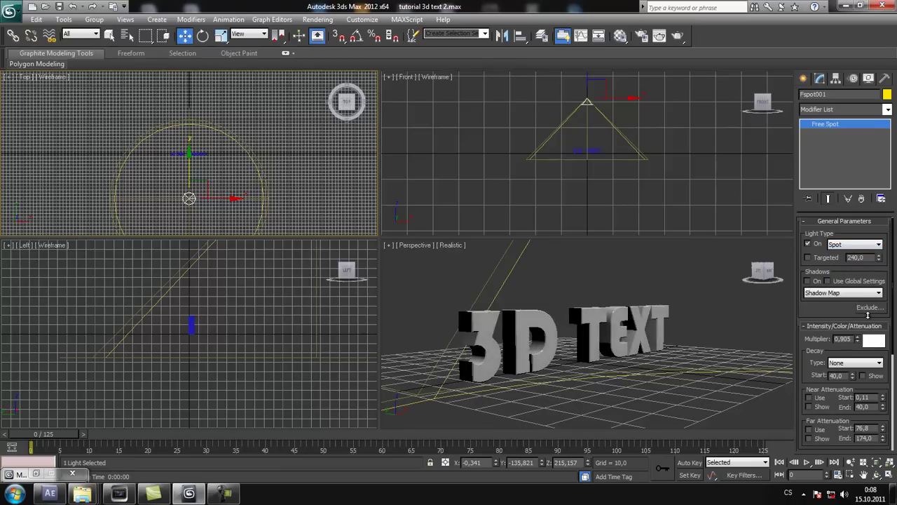
click(518, 351)
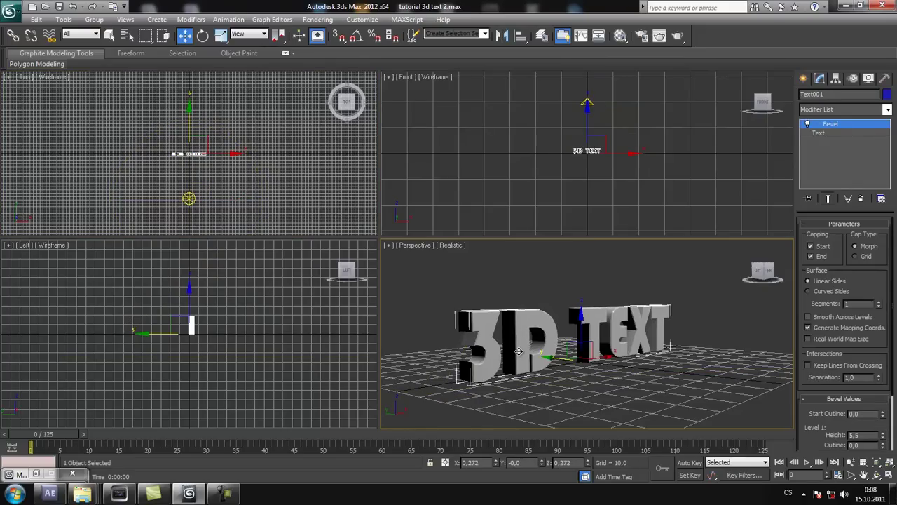
key(shift+q)
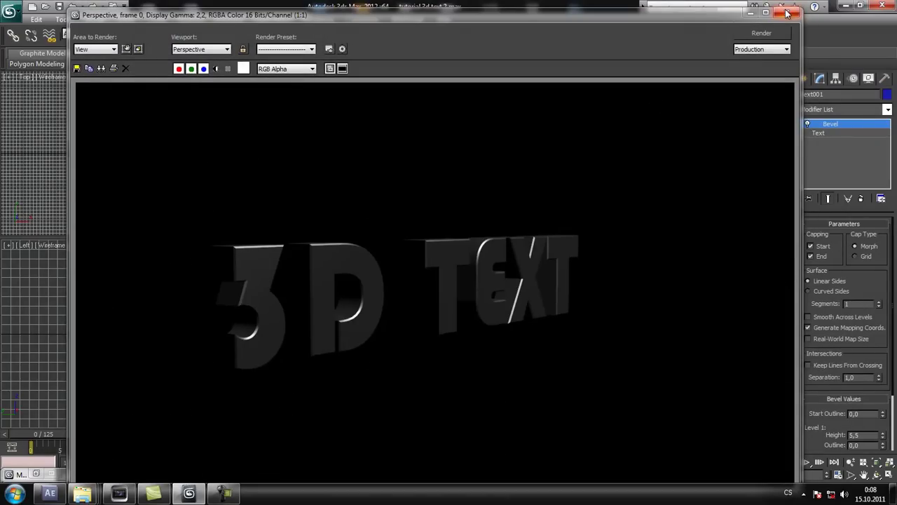
click(786, 12)
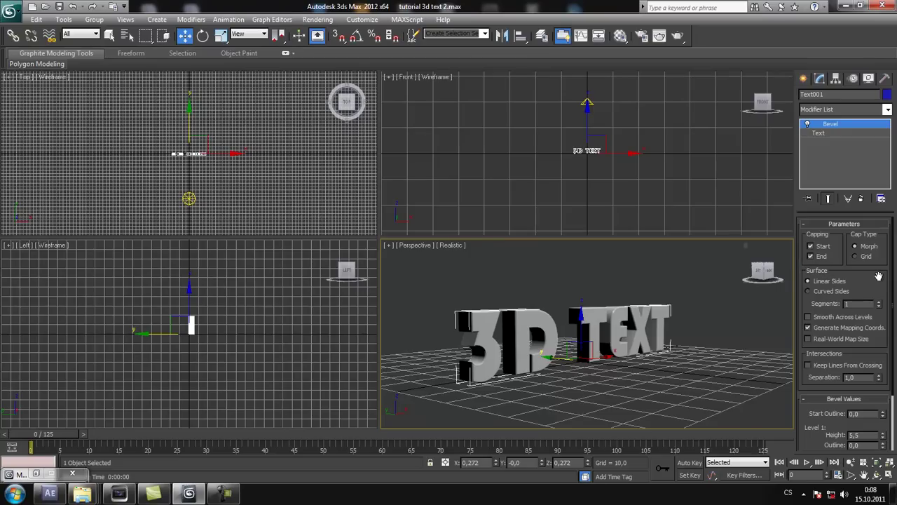
Reselect Fspot001, try turning its shadows on, then switch them back off.
drag(894, 300, 894, 257)
click(189, 199)
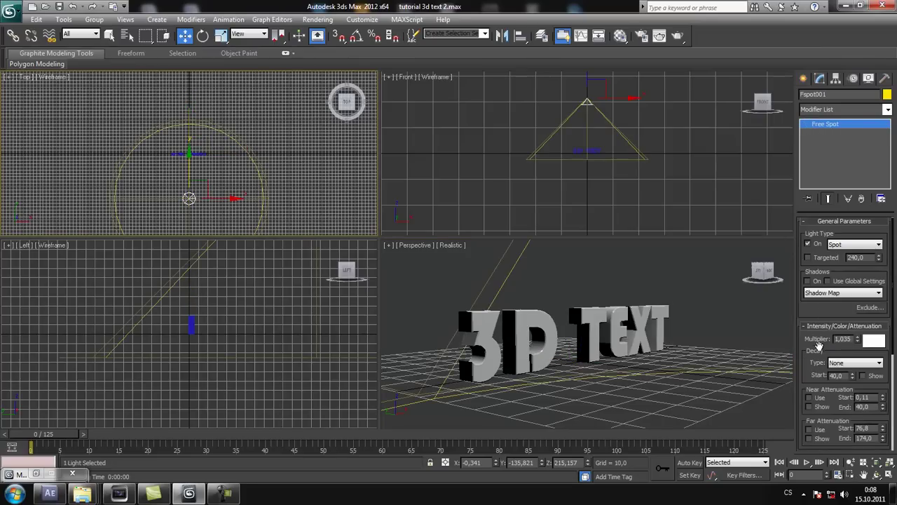
click(807, 281)
click(807, 281)
click(804, 78)
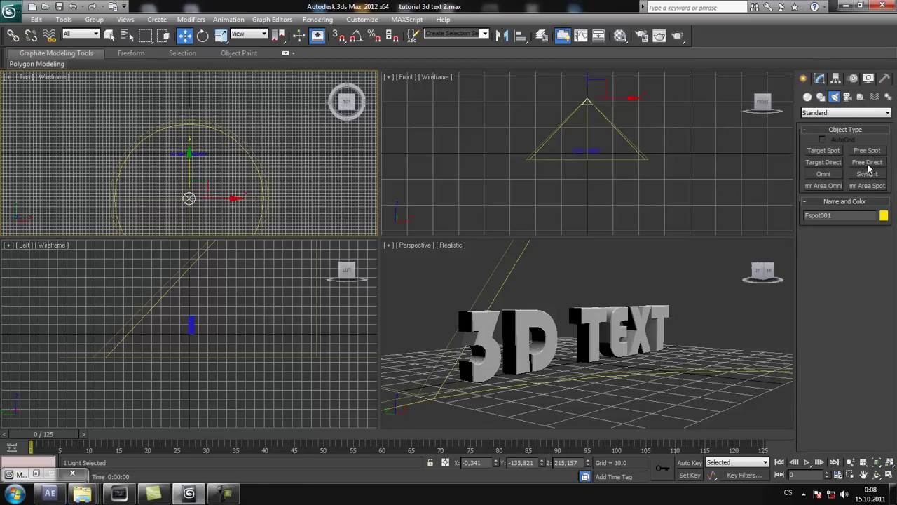
click(587, 175)
Place five omni lights in and around the 3D TEXT in the Front view.
scroll(588, 174, up, 3)
scroll(587, 174, up, 3)
scroll(587, 174, up, 2)
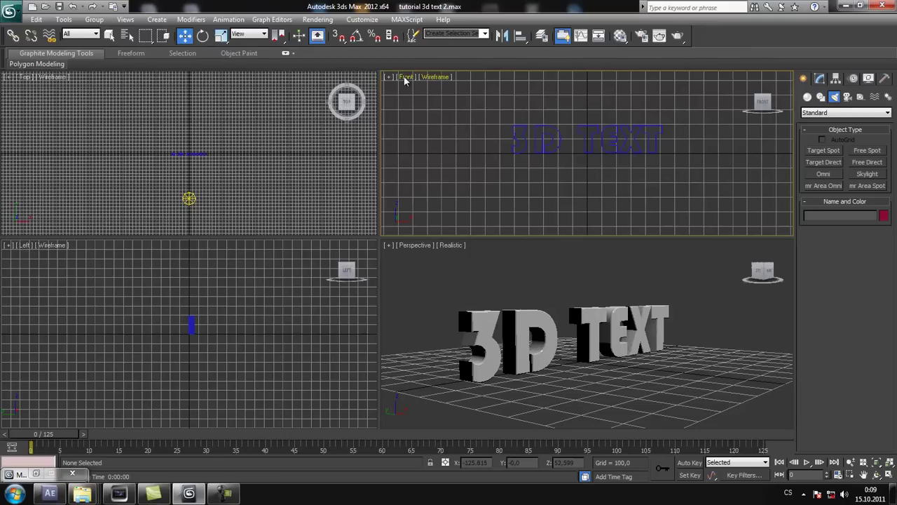
click(827, 173)
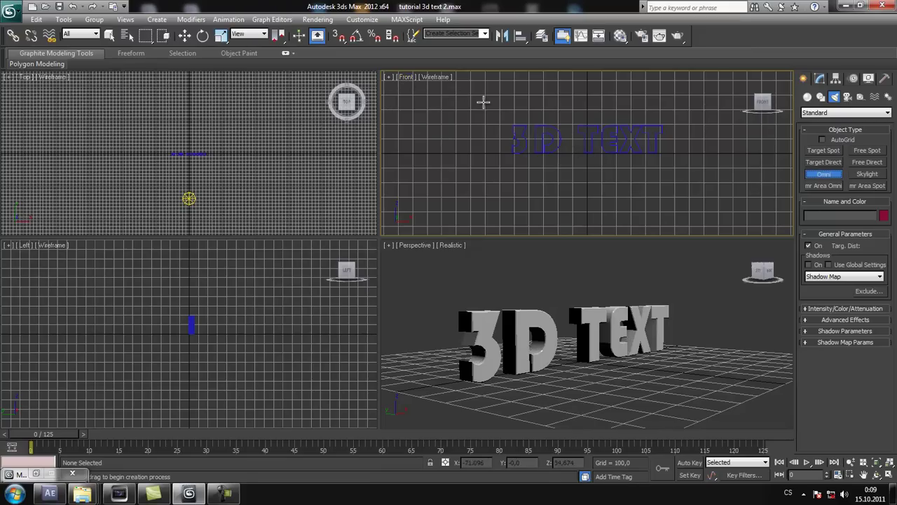
click(573, 139)
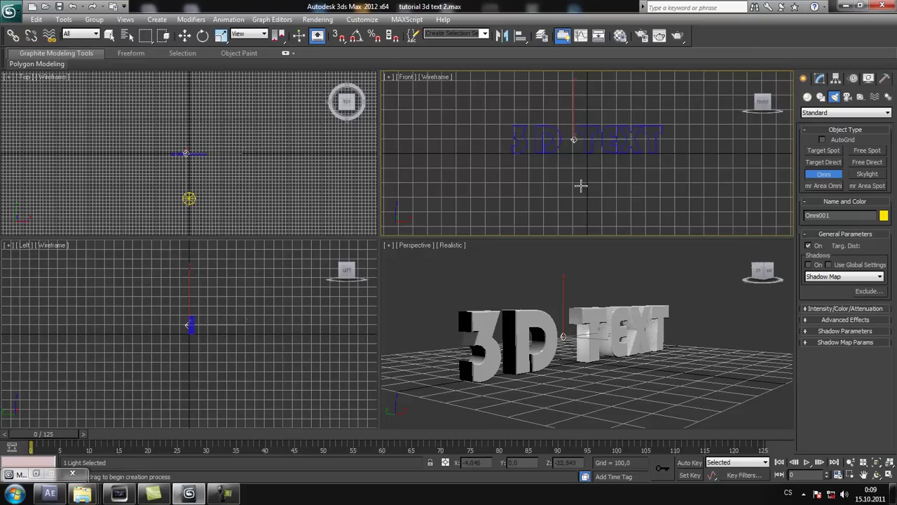
click(484, 137)
click(703, 124)
click(580, 111)
click(580, 176)
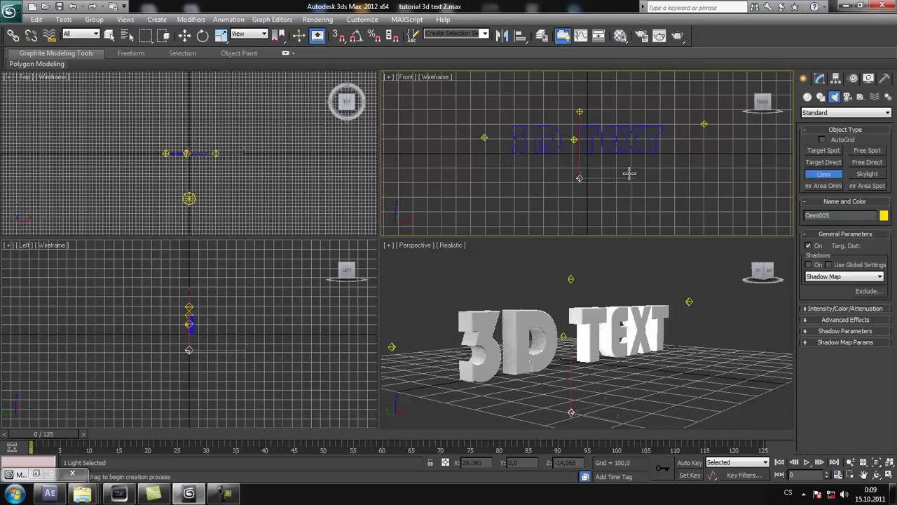
Undo the extra omni lights and remove the remaining one from the scene.
key(ctrl+z)
key(ctrl+z)
key(ctrl+z)
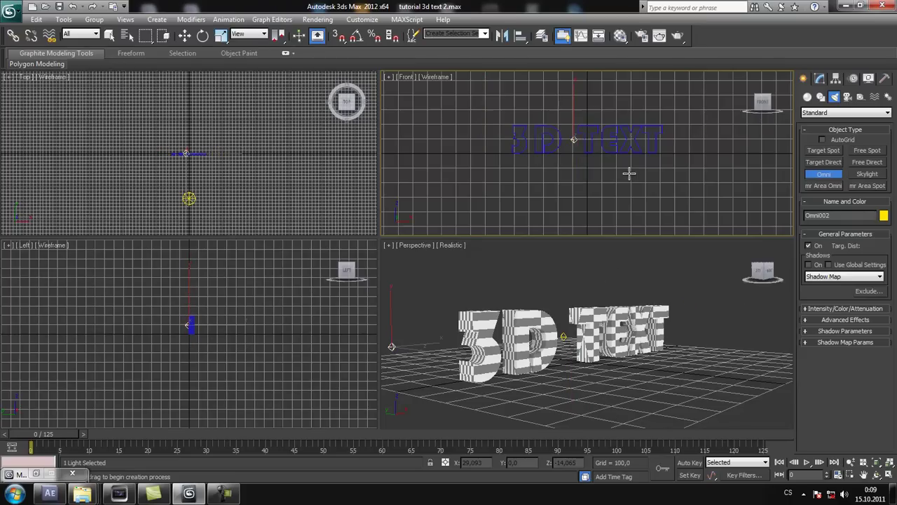
key(ctrl+z)
right_click(654, 387)
key(ctrl+y)
key(ctrl+y)
key(ctrl+y)
key(ctrl+y)
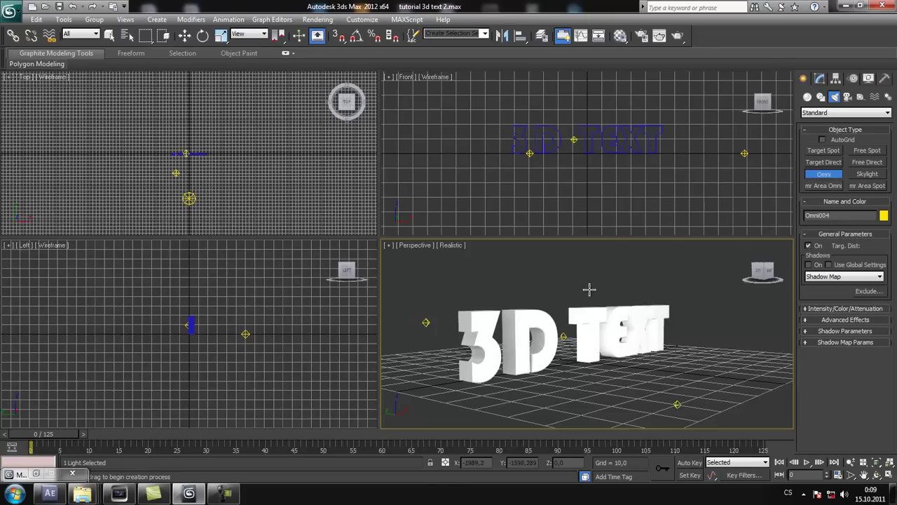
key(ctrl+z)
key(ctrl+z)
key(ctrl+z)
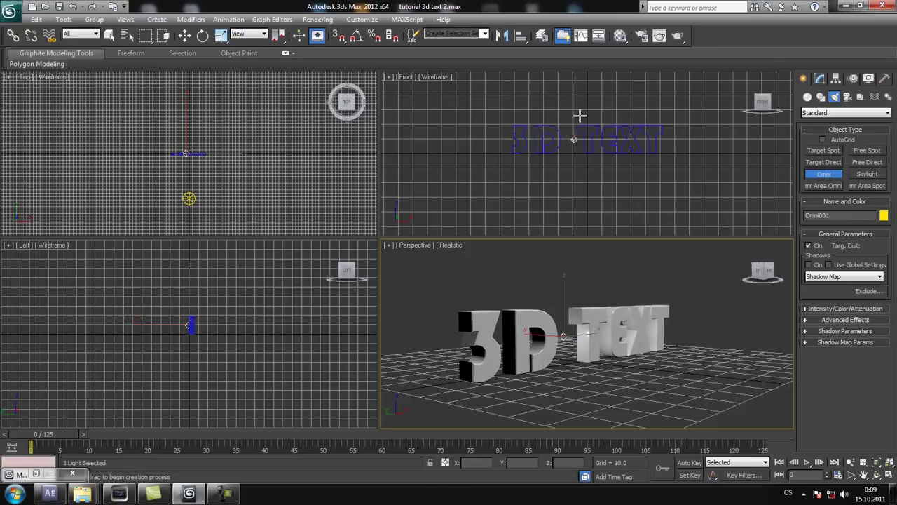
key(w)
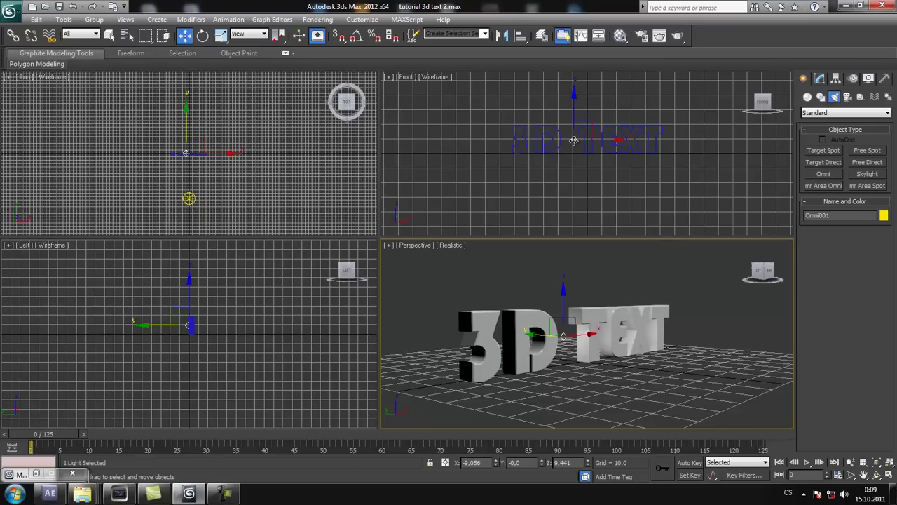
key(ctrl+d)
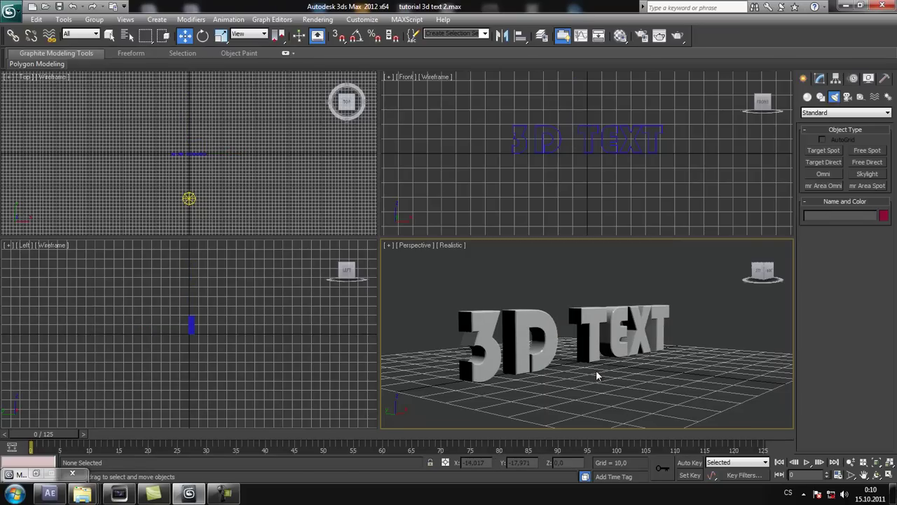
Test-render the unlit text, then add Omni001 and move it to the text's left end.
key(shift+q)
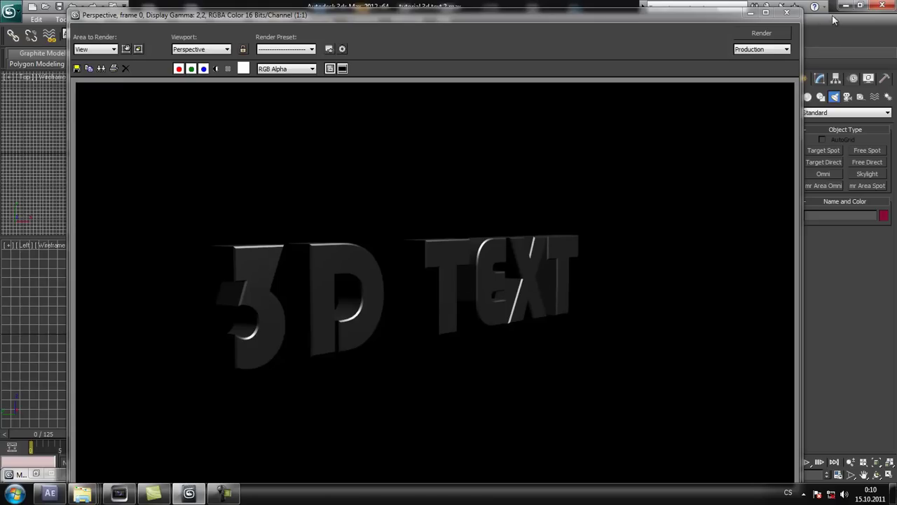
click(789, 14)
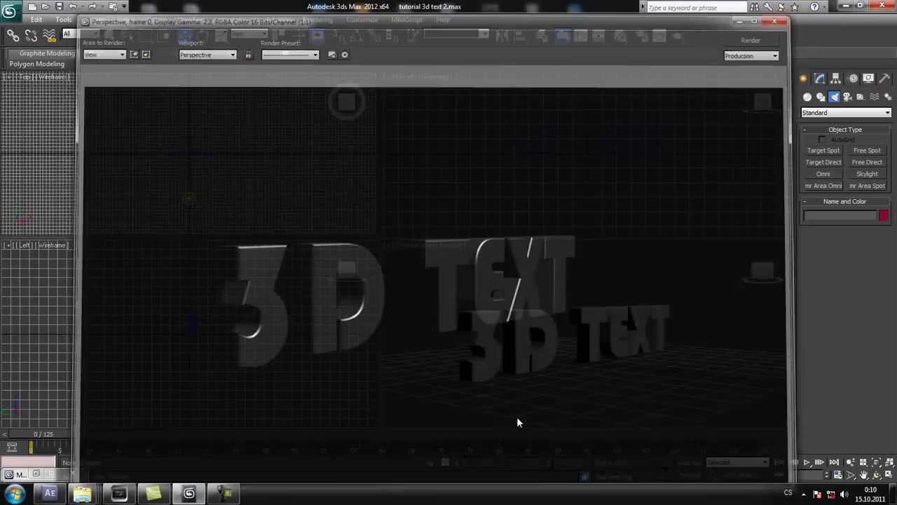
click(824, 175)
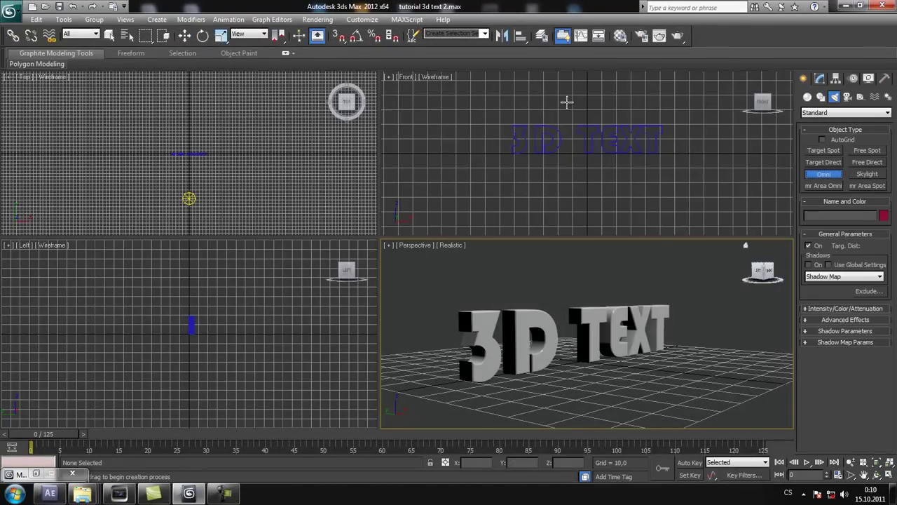
click(572, 138)
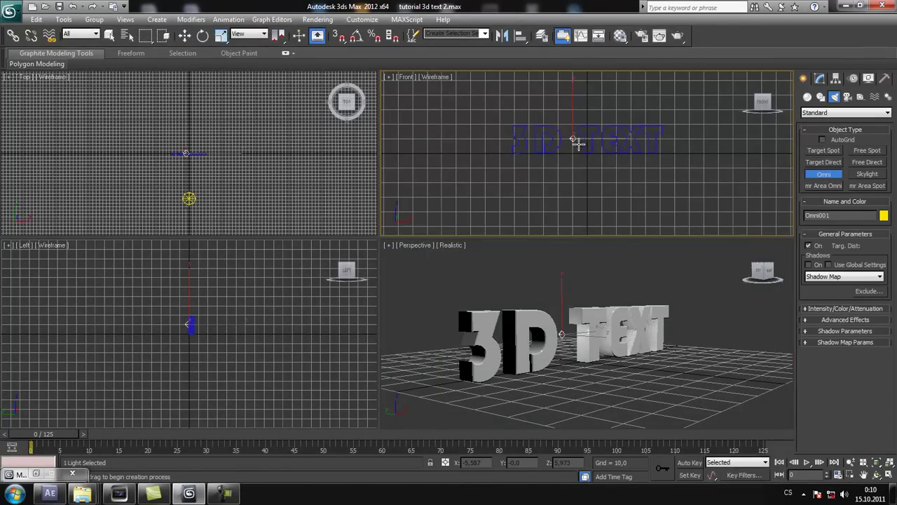
key(w)
drag(611, 139, 540, 156)
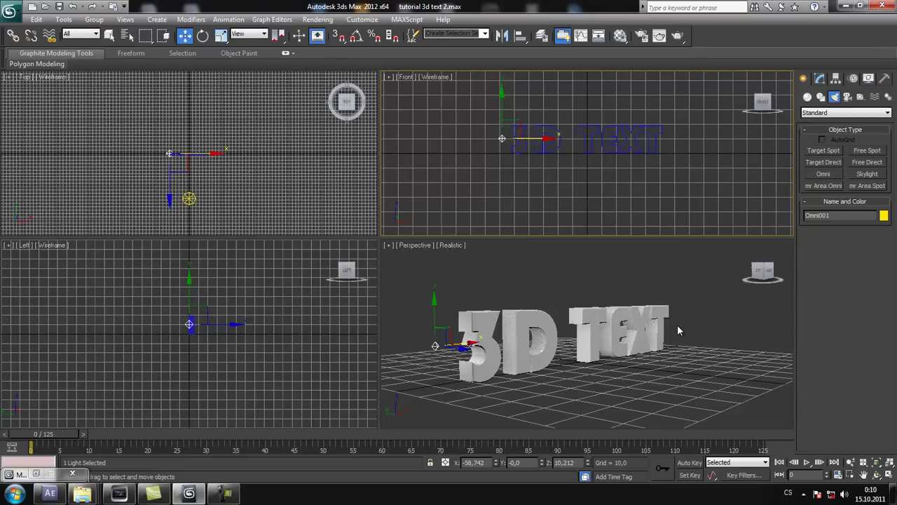
Test-render the Front and Perspective views, then nudge Omni001 further left in the Top view.
key(shift+q)
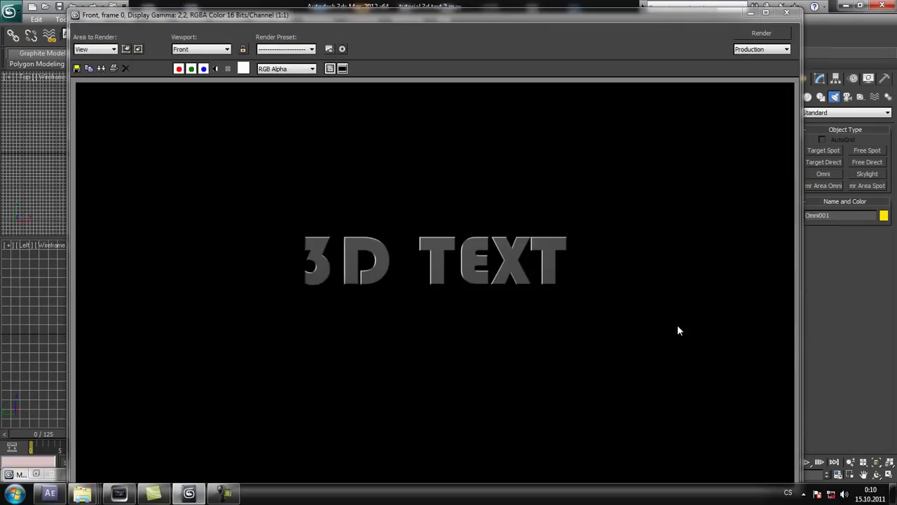
click(787, 12)
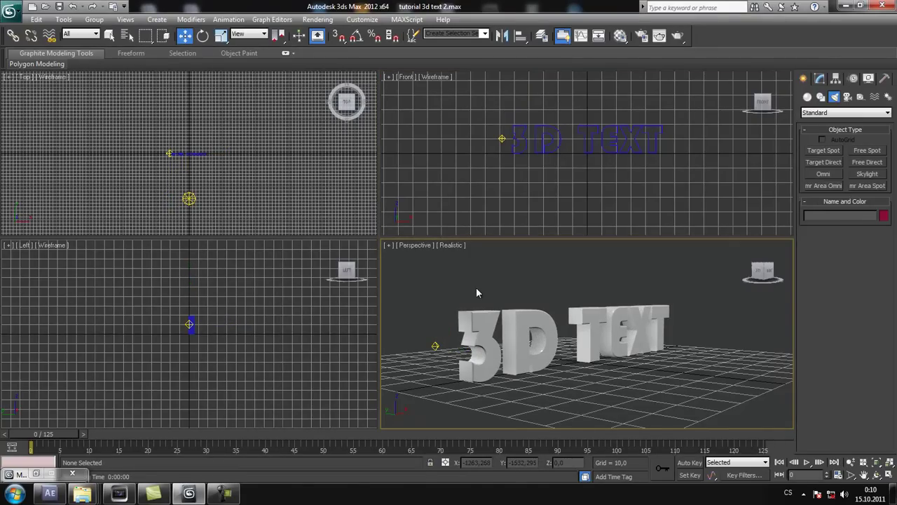
key(shift+q)
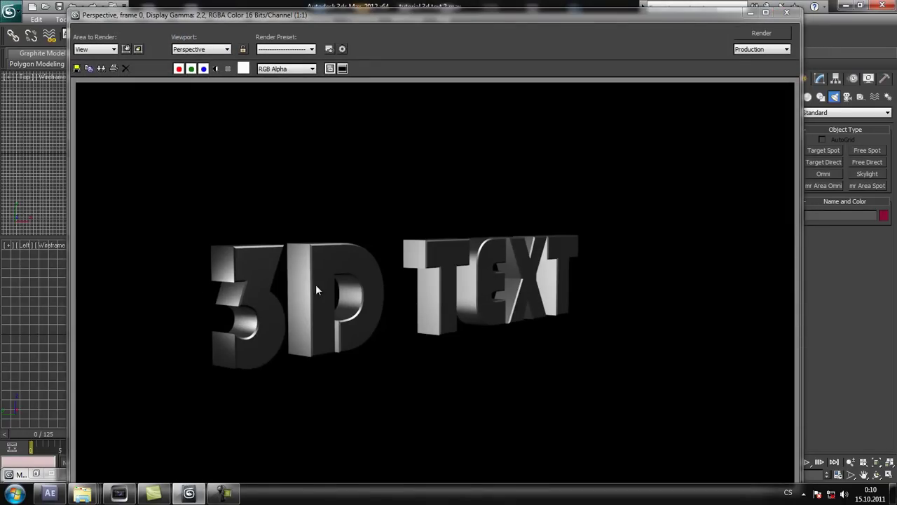
click(788, 14)
click(436, 344)
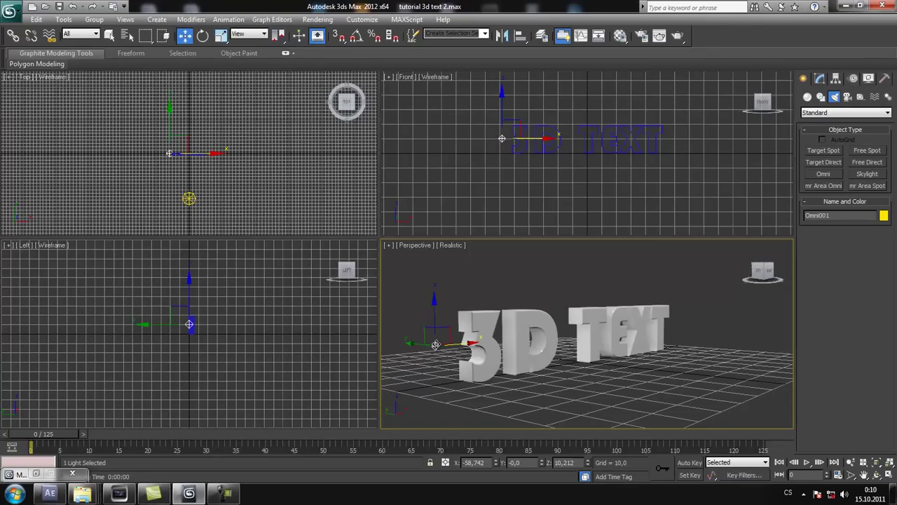
click(216, 154)
drag(216, 154, 211, 152)
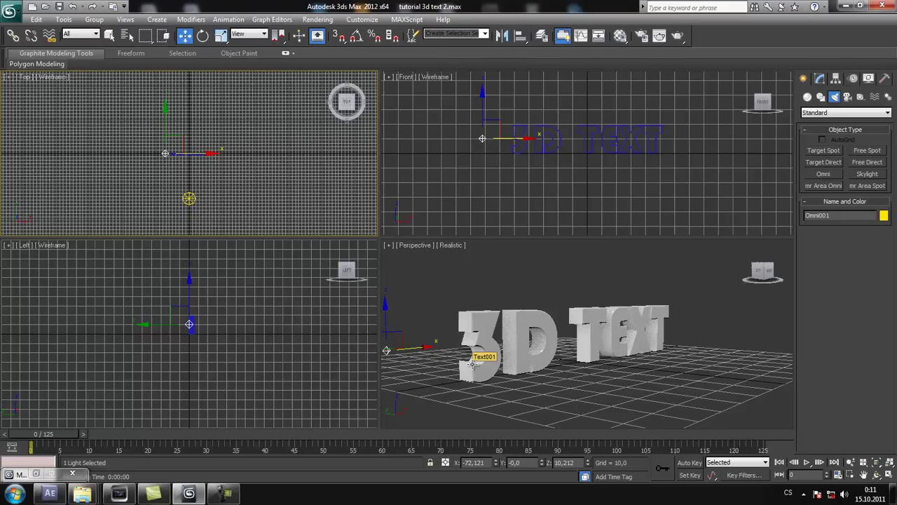
Re-render the Top and Perspective views and orbit the perspective around the text.
key(shift+q)
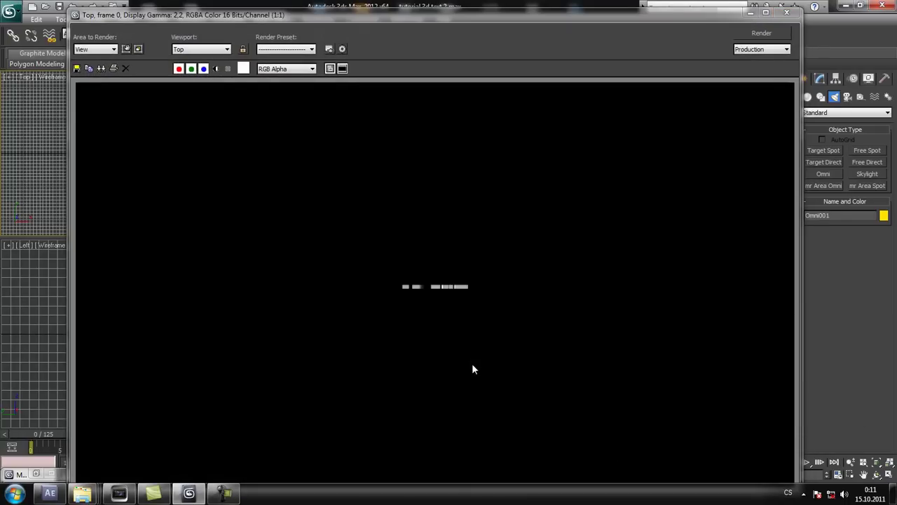
click(786, 13)
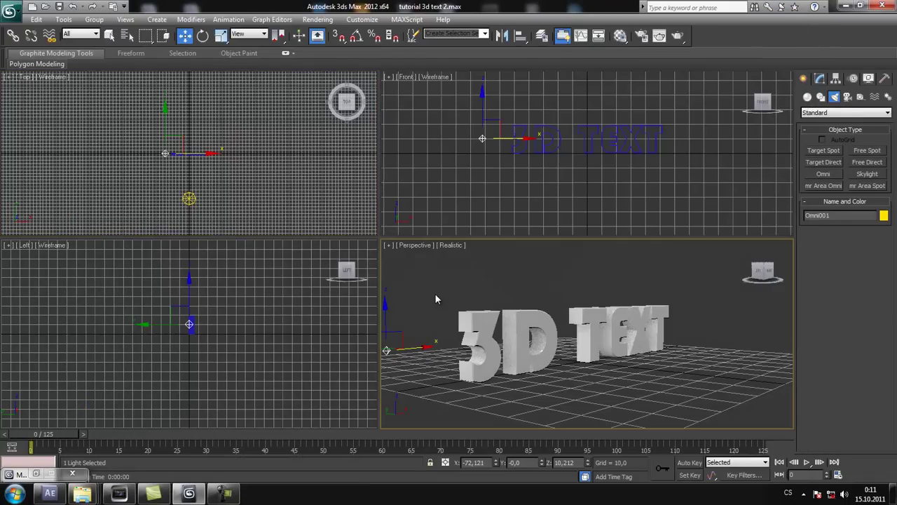
key(shift+q)
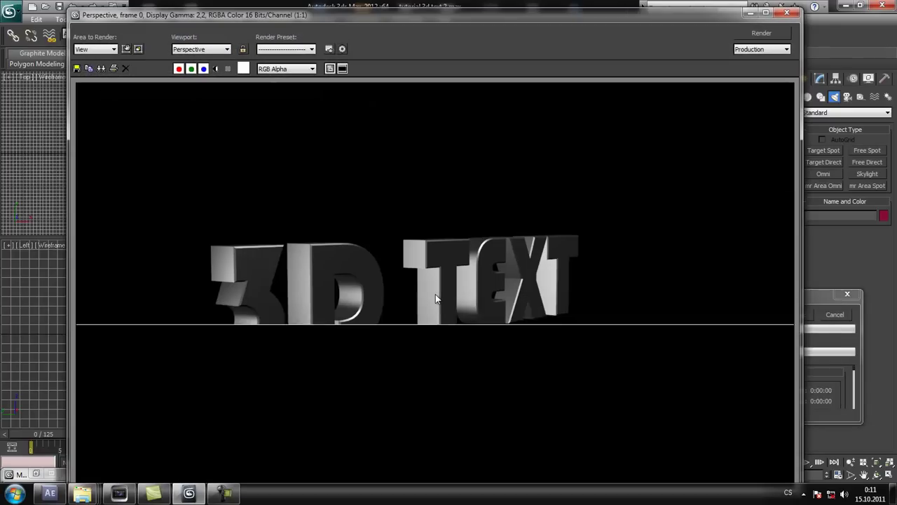
click(786, 12)
click(587, 352)
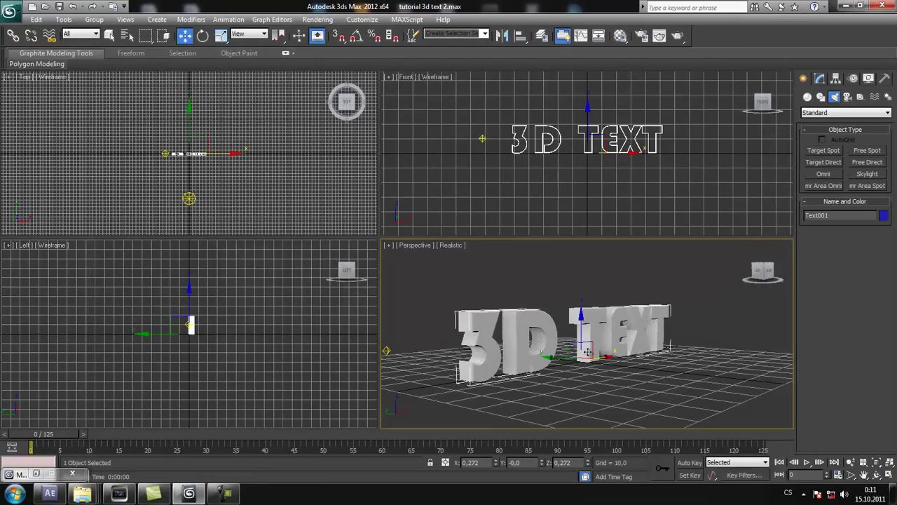
alt+middle_drag(587, 352, 466, 353)
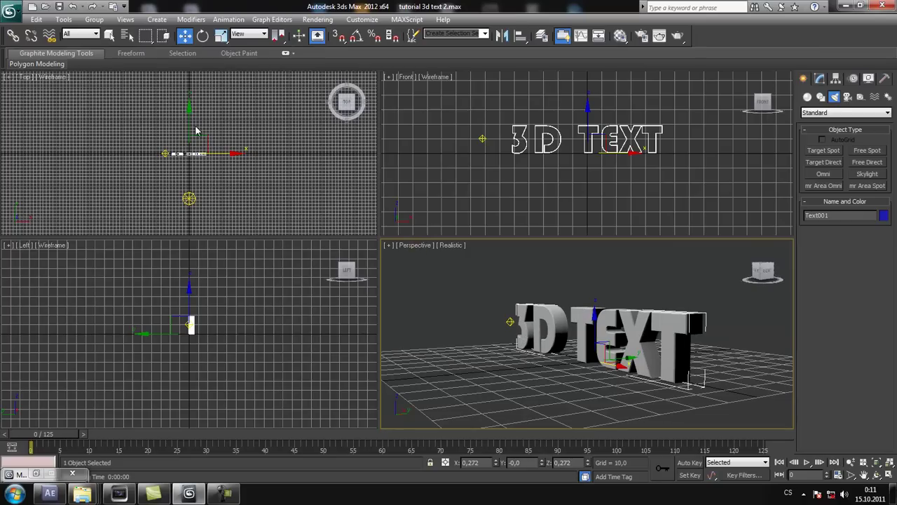
Clone Omni001 along X to the right end of the 3D TEXT, initially as an instance.
click(167, 152)
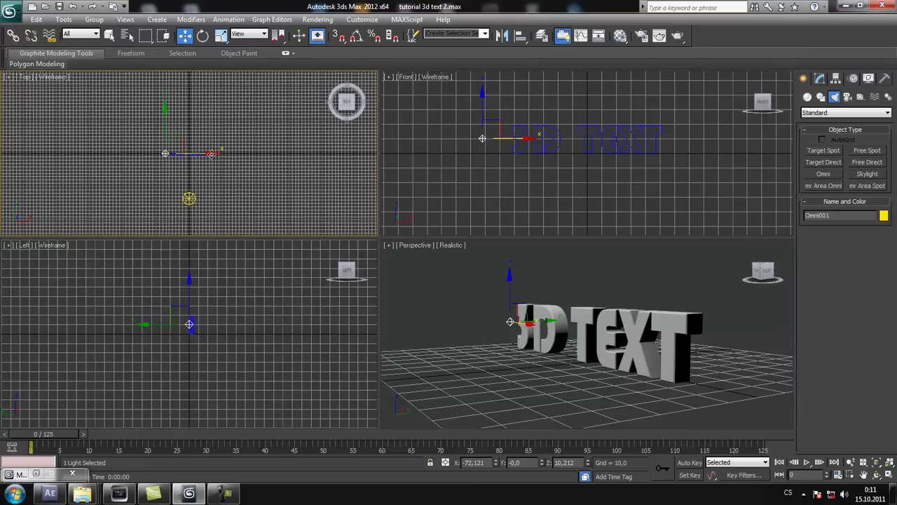
shift+drag(210, 153, 251, 154)
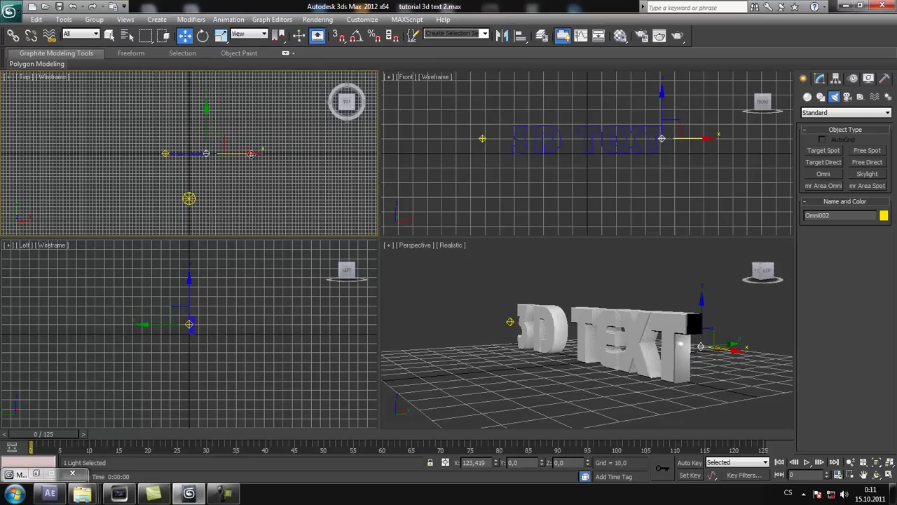
shift+drag(250, 154, 250, 155)
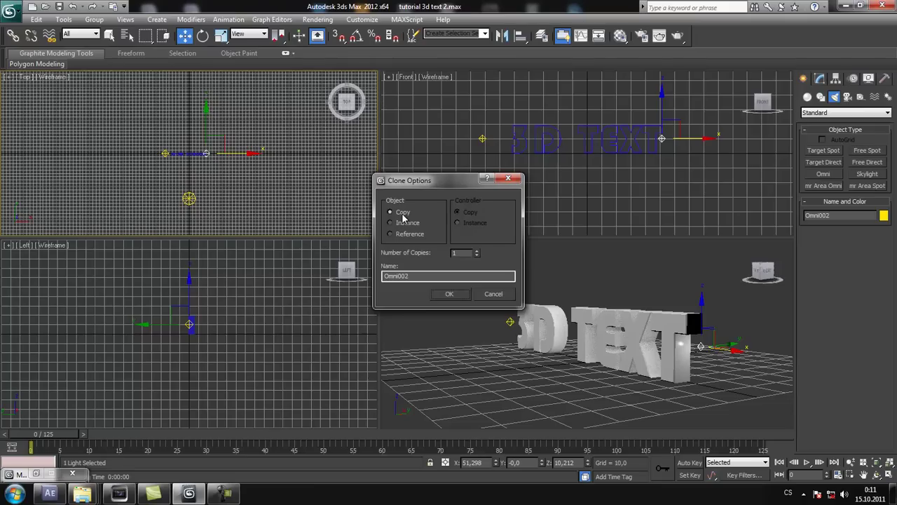
click(396, 224)
Make Omni002 an independent copy, nudge its position, and test-render the scene twice.
click(396, 213)
click(450, 293)
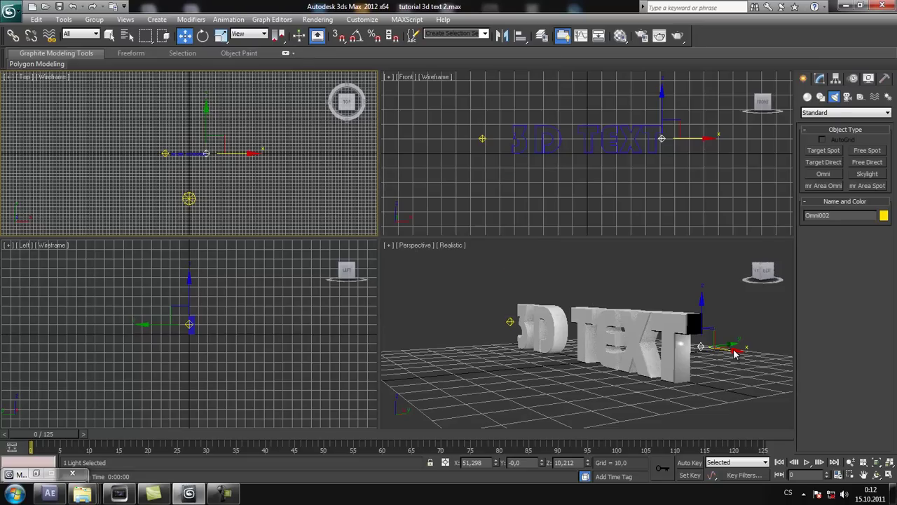
drag(247, 155, 257, 156)
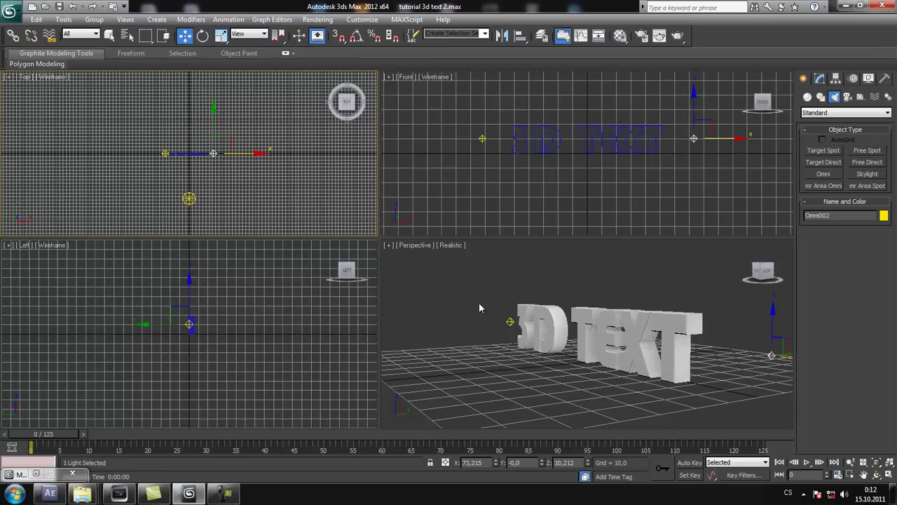
key(shift+q)
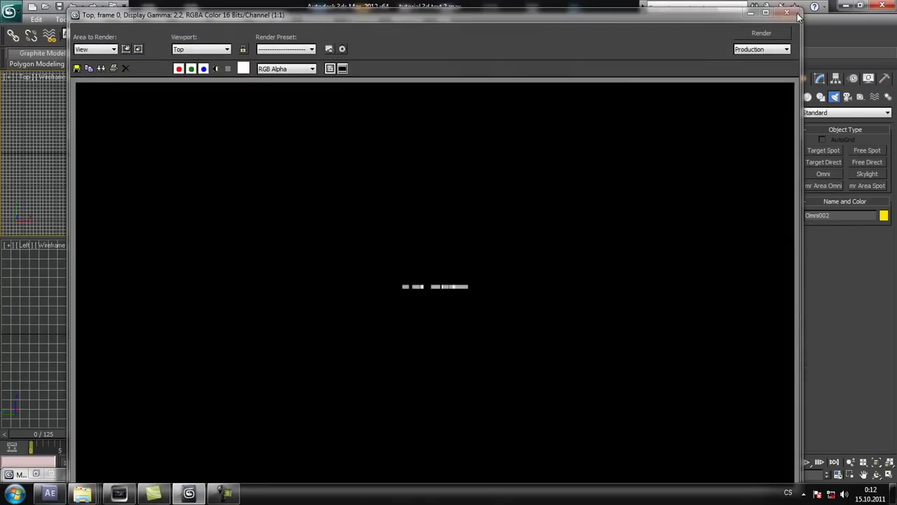
click(787, 12)
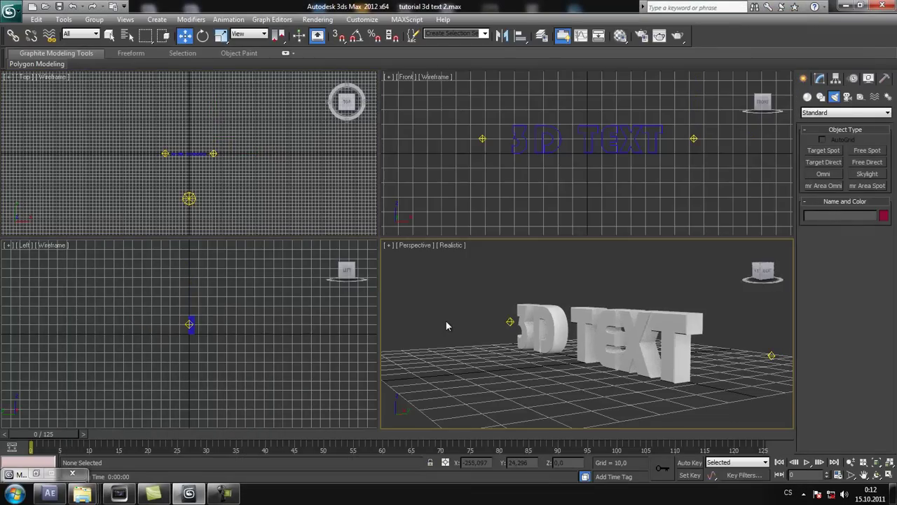
key(shift+q)
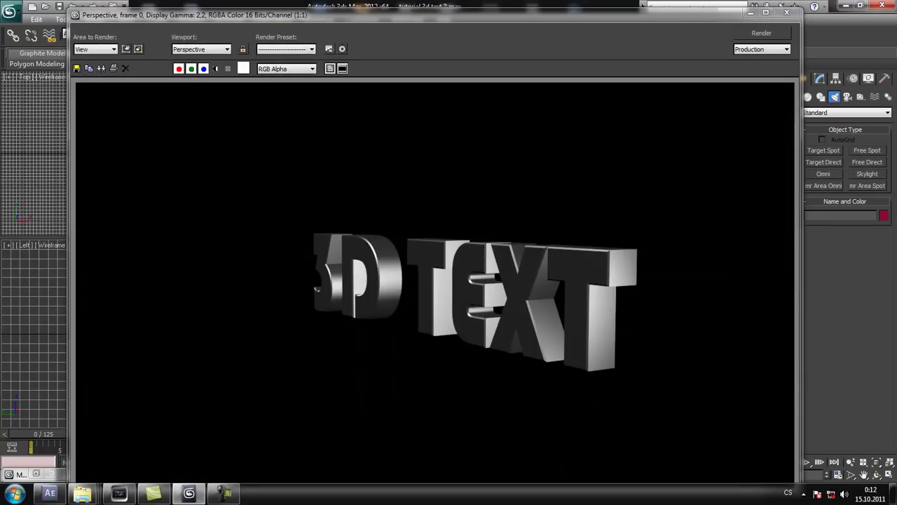
click(787, 13)
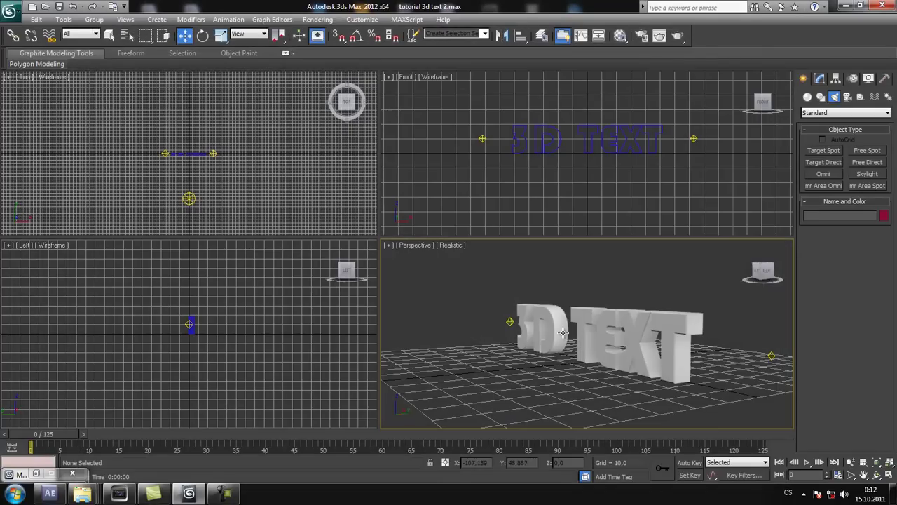
Move Omni002 behind the text along Y and show its parameters.
click(771, 355)
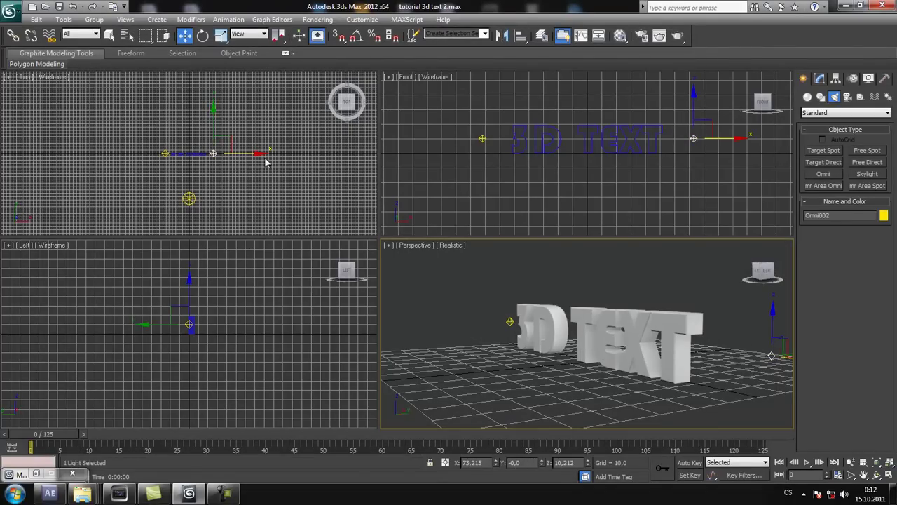
drag(214, 114, 211, 102)
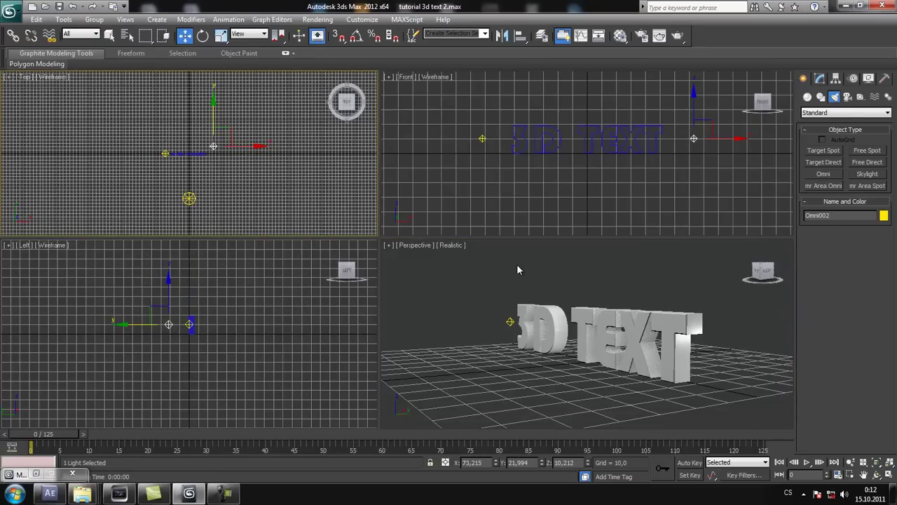
click(820, 79)
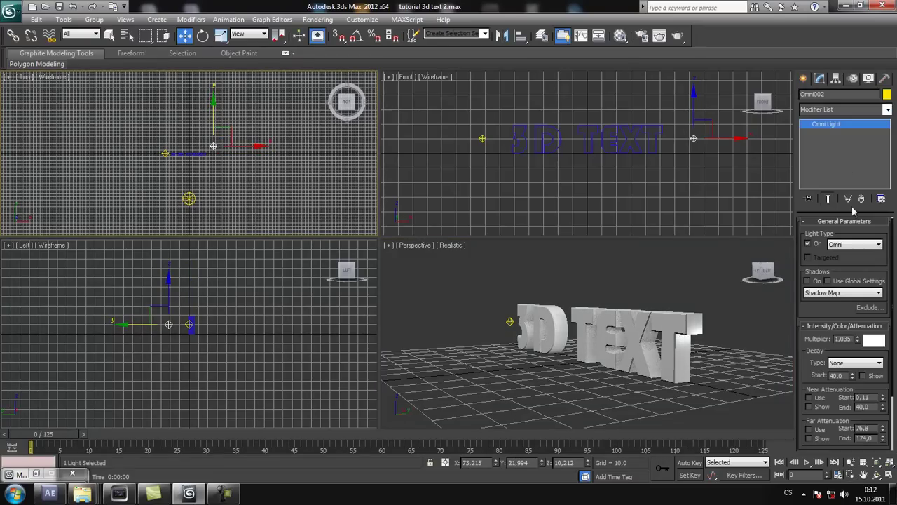
Lower Omni002's multiplier to 0.714 and Omni001's to 0.849, then restore the Material Editor.
drag(857, 345, 858, 359)
click(509, 321)
drag(856, 339, 857, 348)
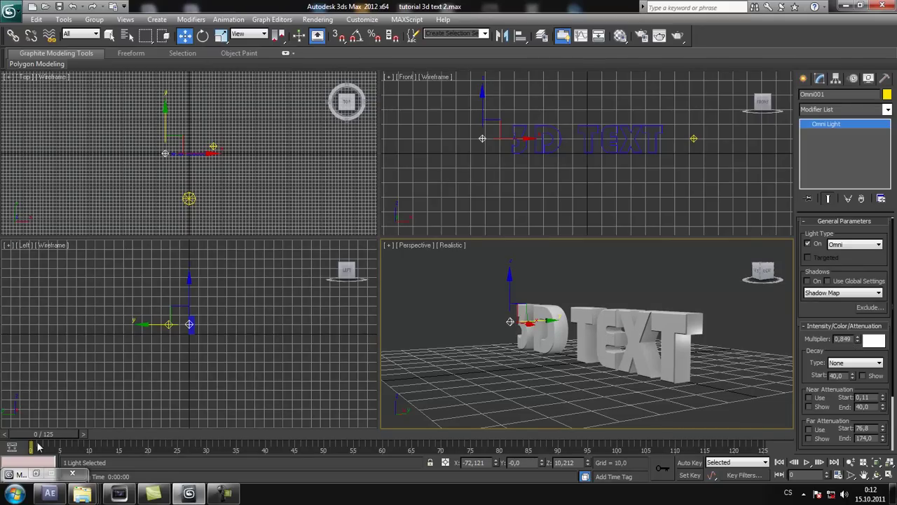
click(49, 475)
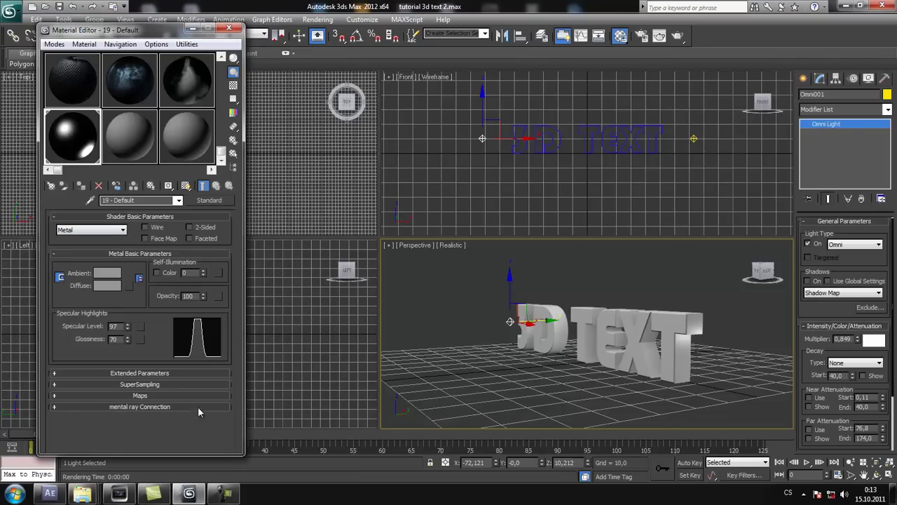
Select the 3D TEXT and test-render it from the current view and a more frontal orbited angle.
click(605, 340)
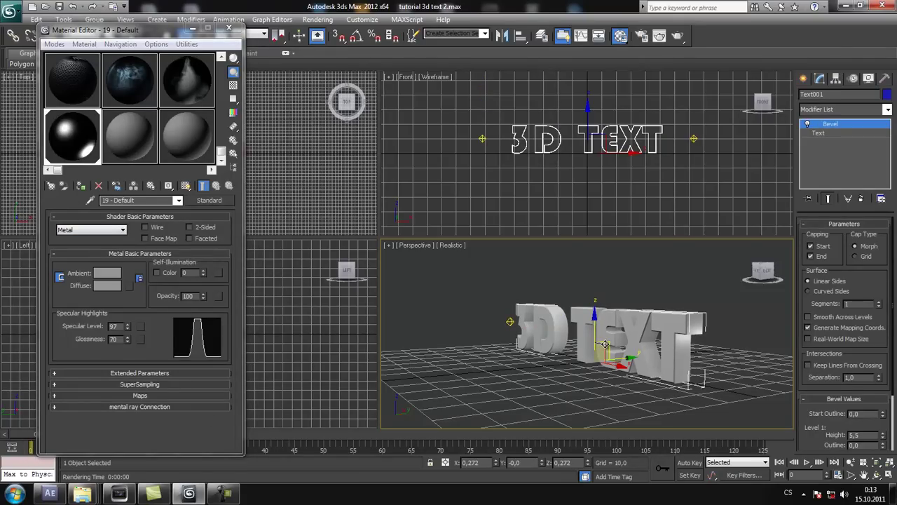
key(shift+q)
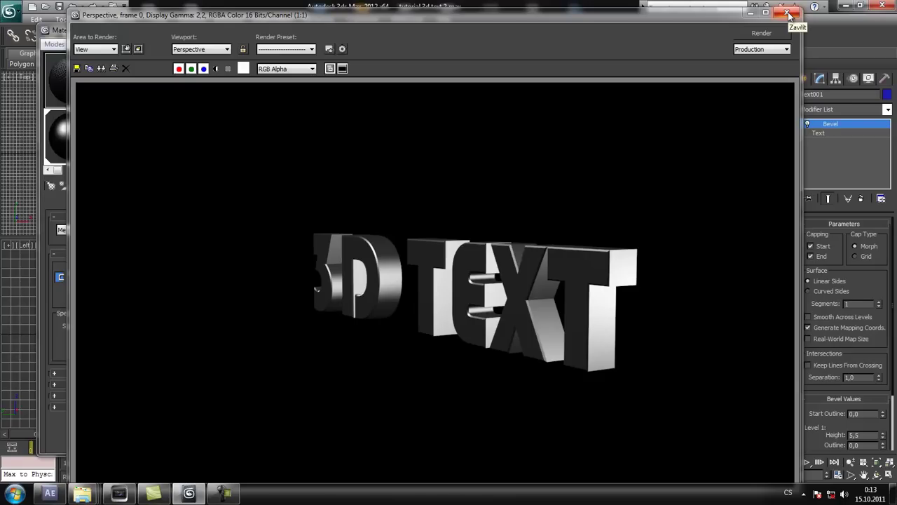
click(789, 14)
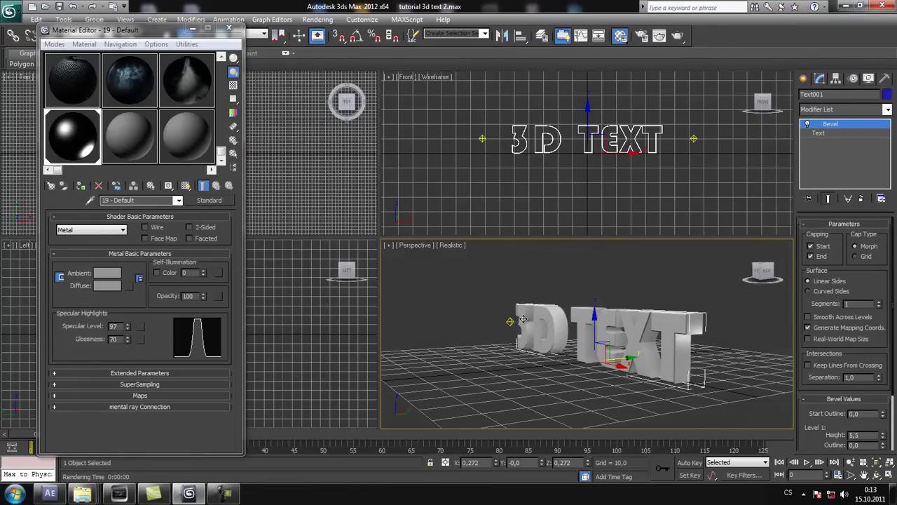
alt+middle_drag(523, 319, 644, 316)
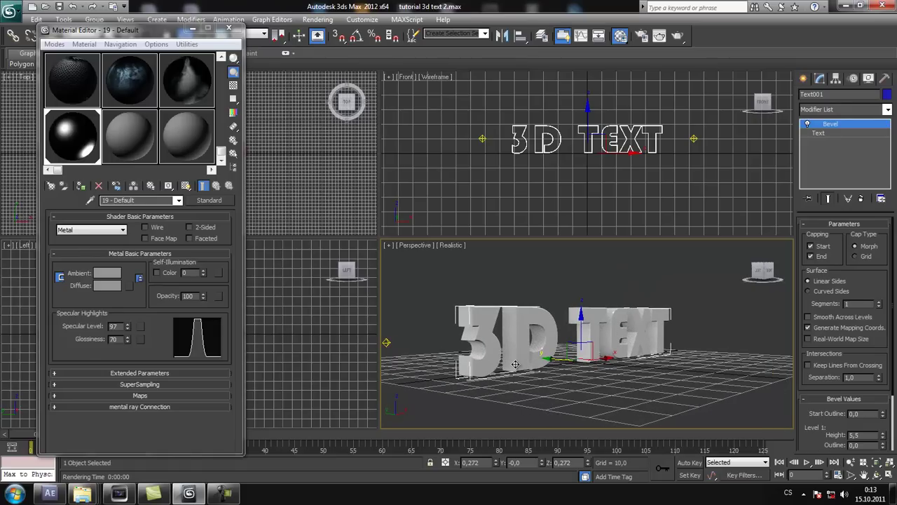
key(shift+q)
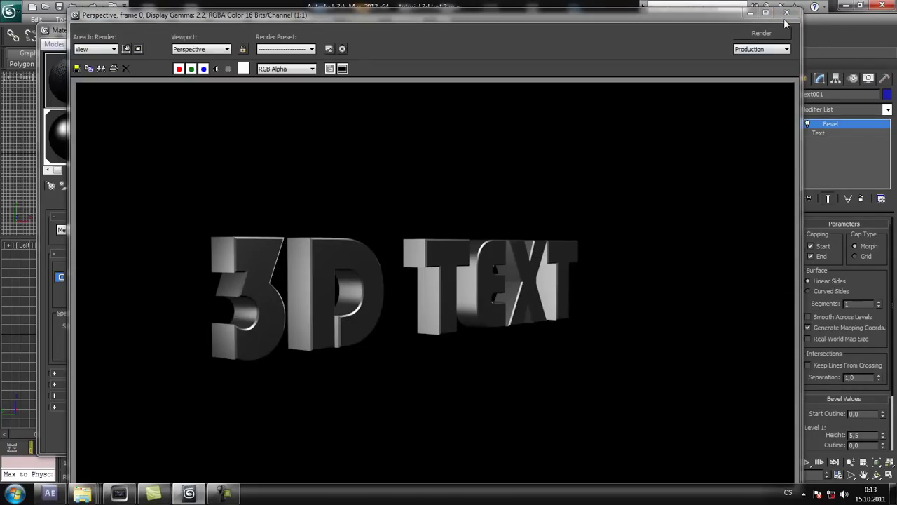
click(786, 12)
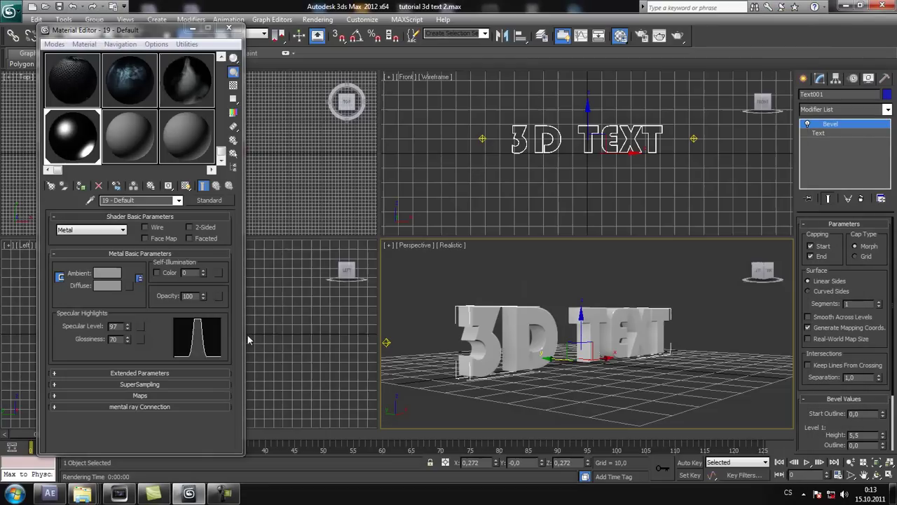
Raise, then lower the metal material's Specular Level to 90, test-rendering after each change.
click(73, 163)
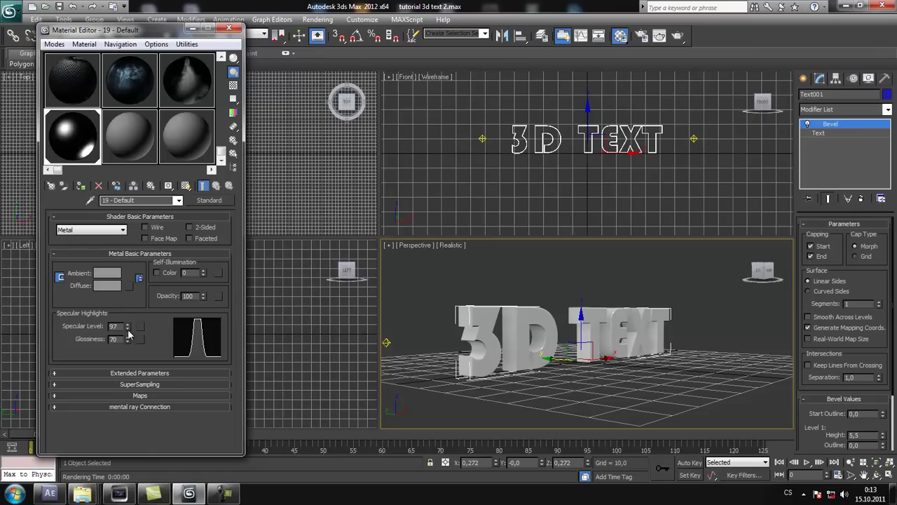
drag(129, 328, 128, 319)
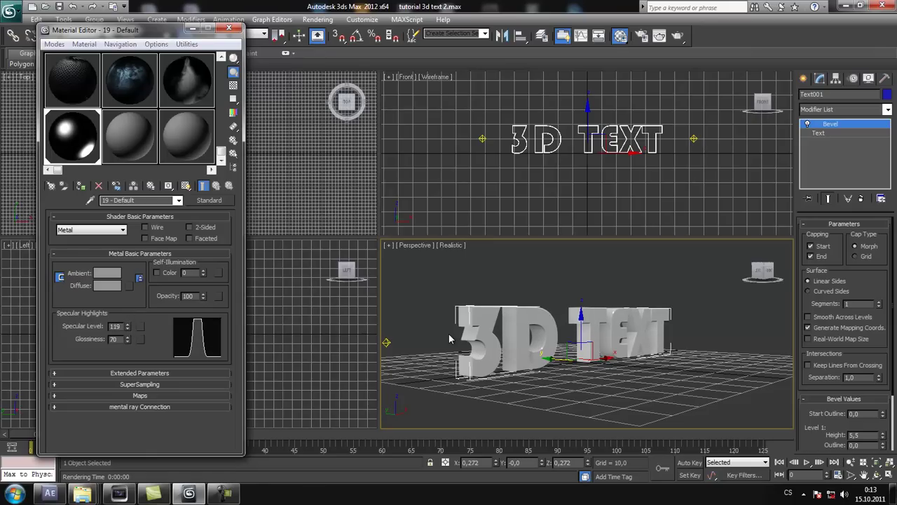
key(shift+q)
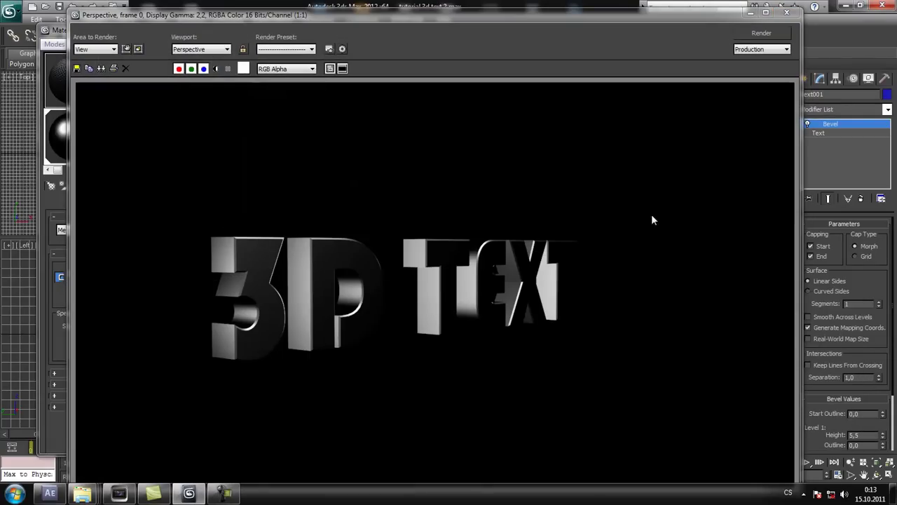
click(789, 14)
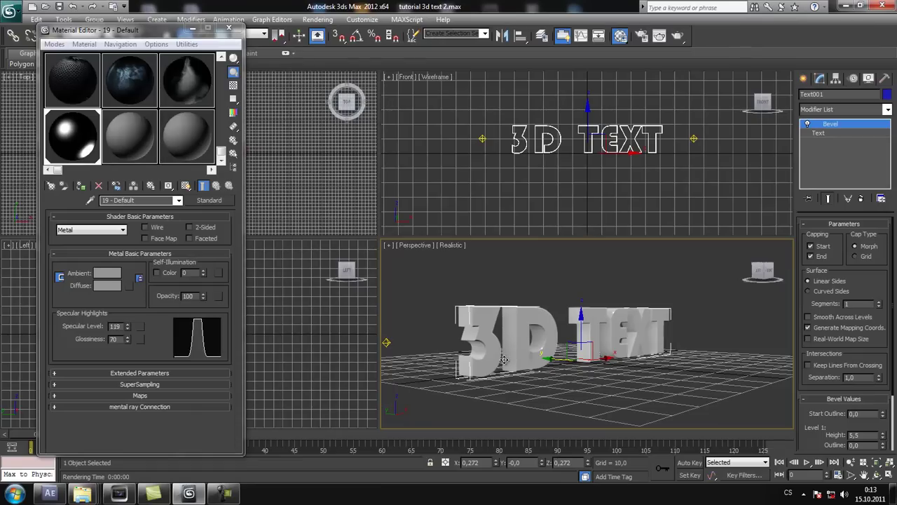
drag(127, 325, 133, 351)
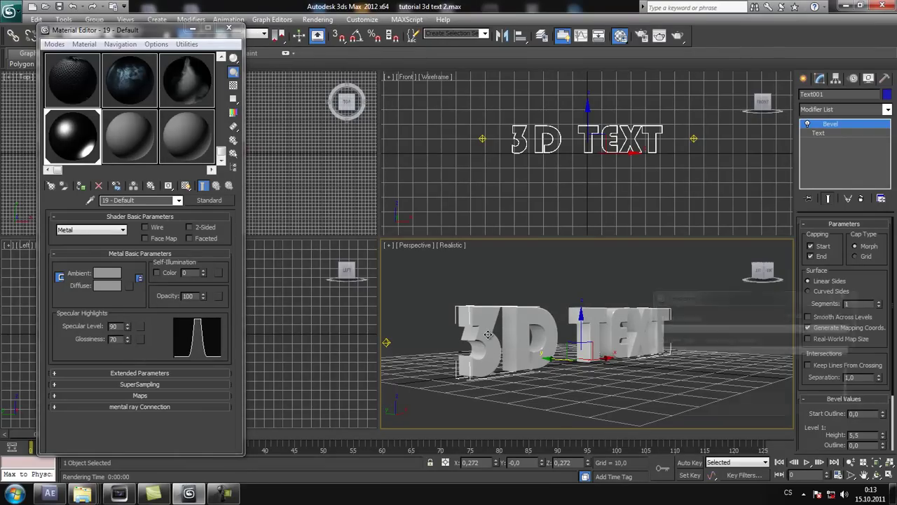
key(shift+q)
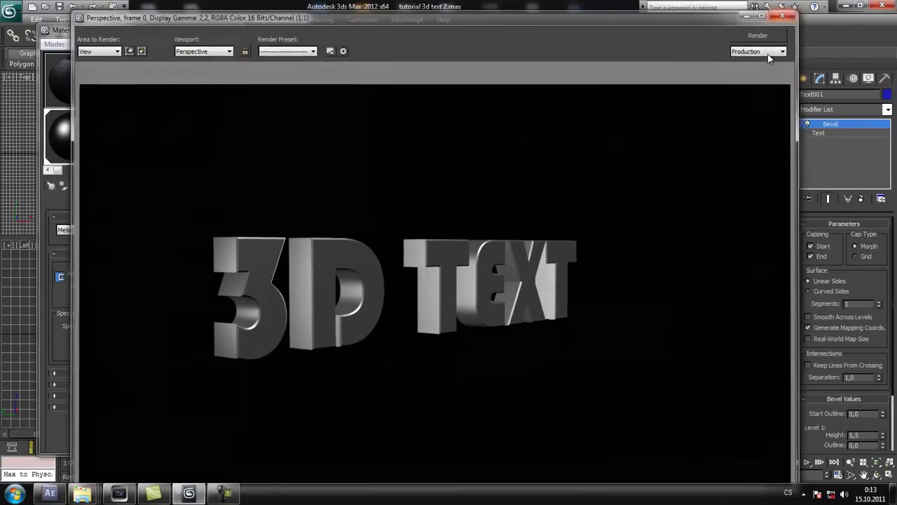
click(786, 13)
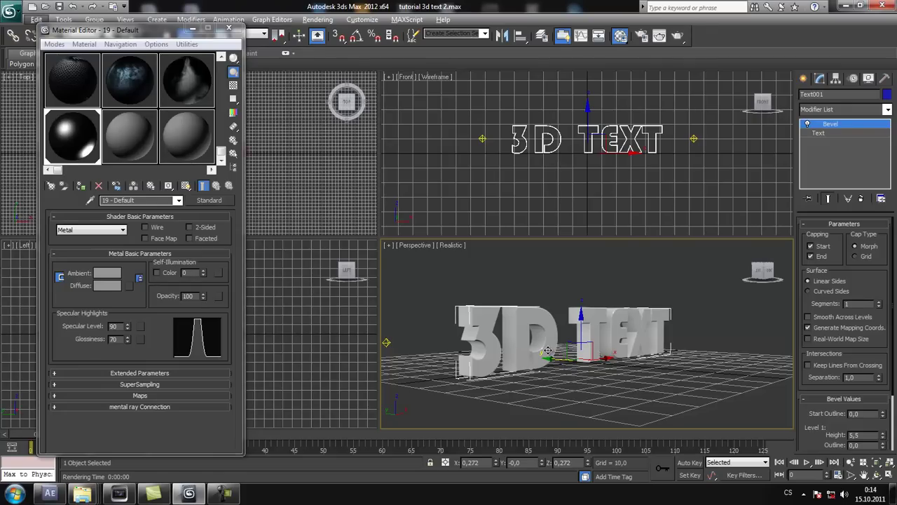
Orbit behind the 3D TEXT, test-render it twice, then close the Material Editor.
mouse_move(565, 364)
alt+middle_down()
mouse_move(630, 369)
mouse_move(610, 408)
mouse_move(595, 381)
alt+middle_up()
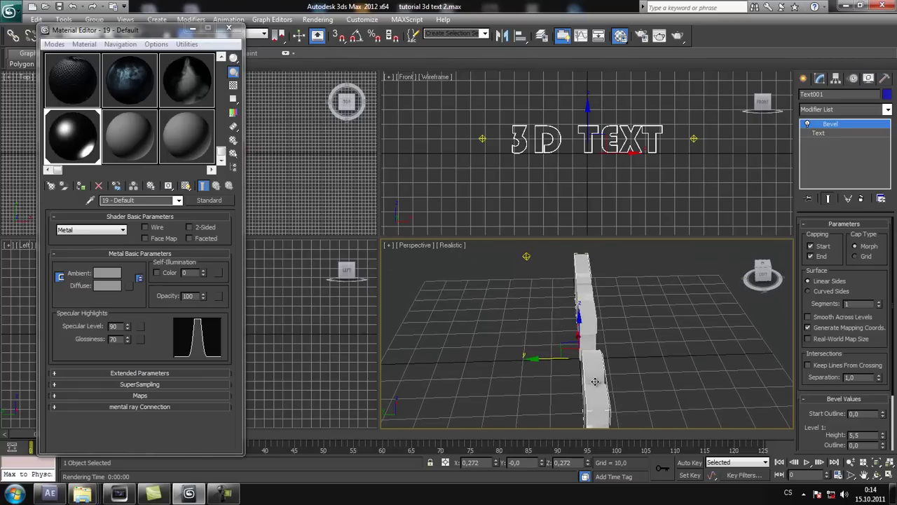
key(shift+q)
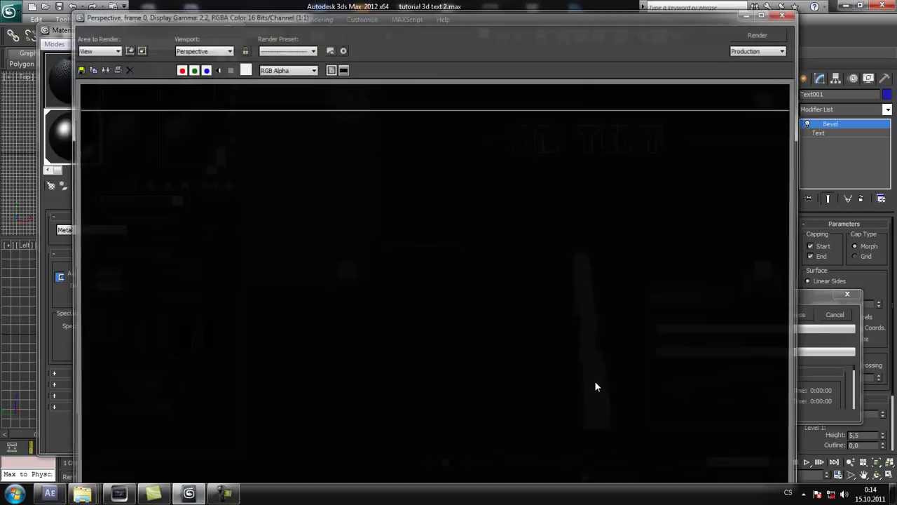
click(786, 13)
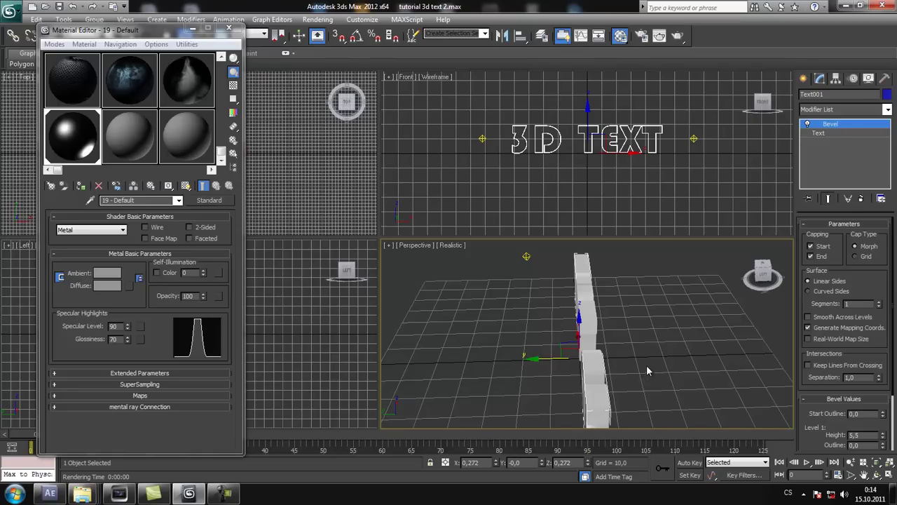
key(shift+q)
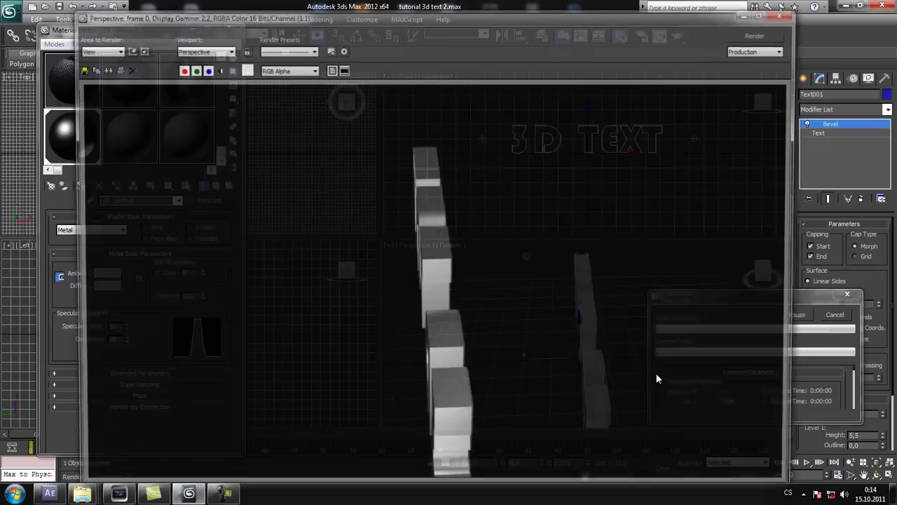
click(843, 5)
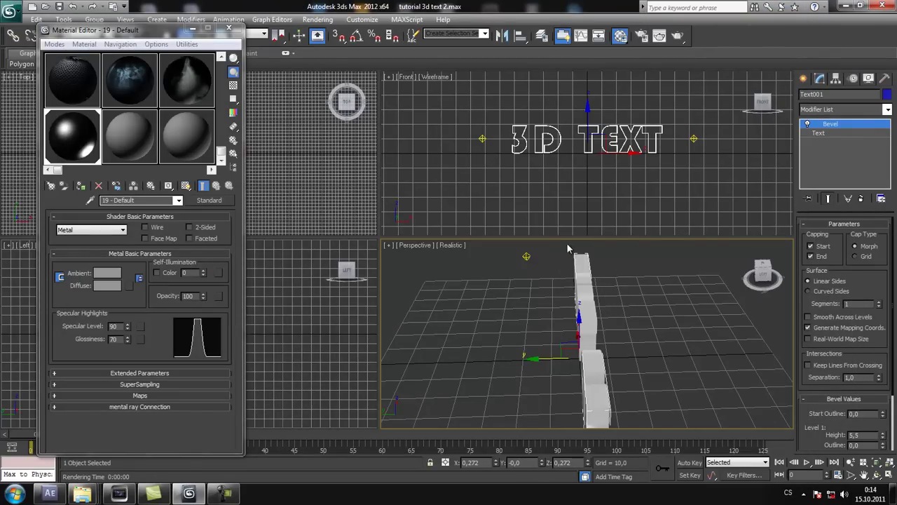
click(228, 30)
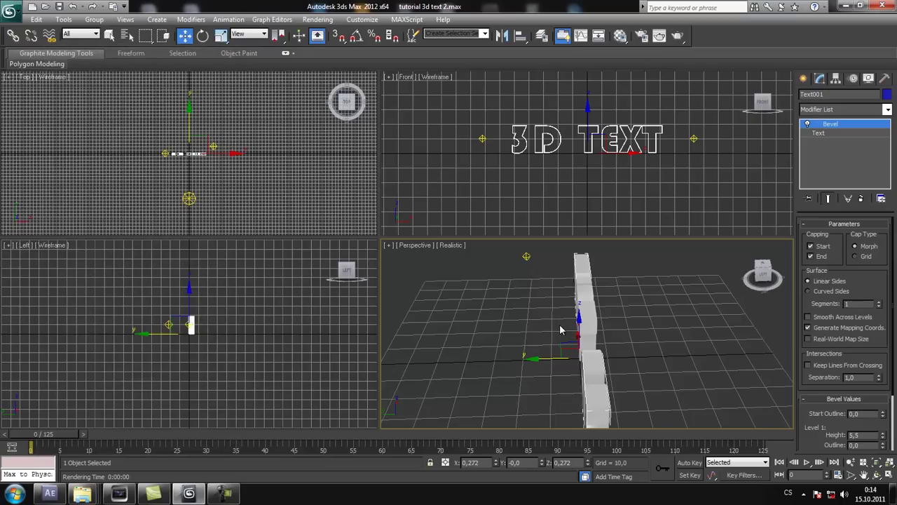